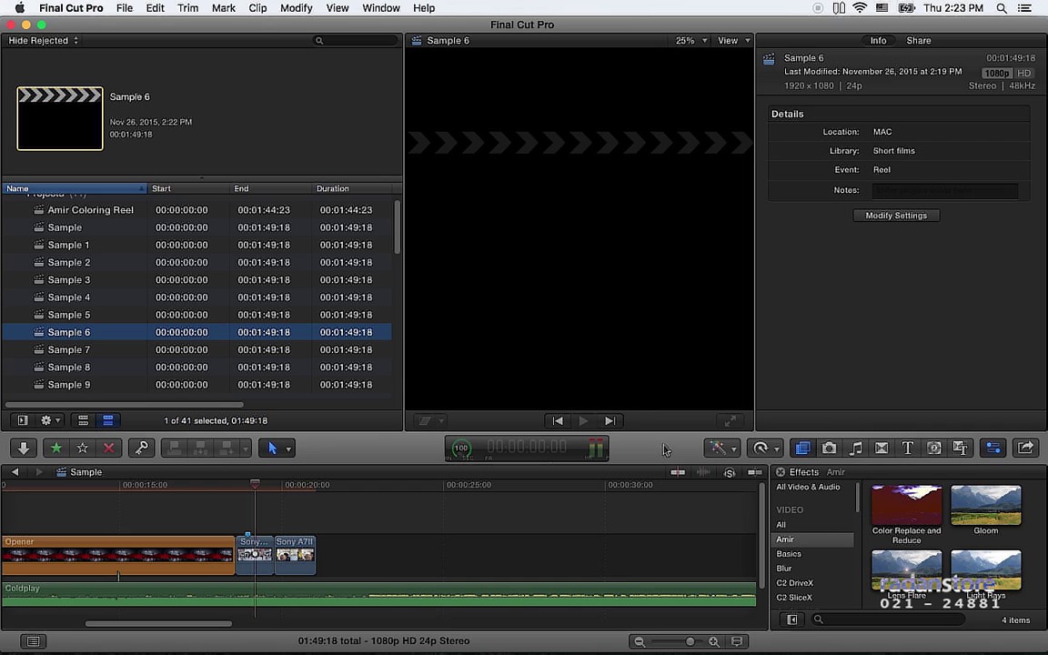
Step: Open Preferences > Destinations through the Share button's Add Destination option
click(1026, 449)
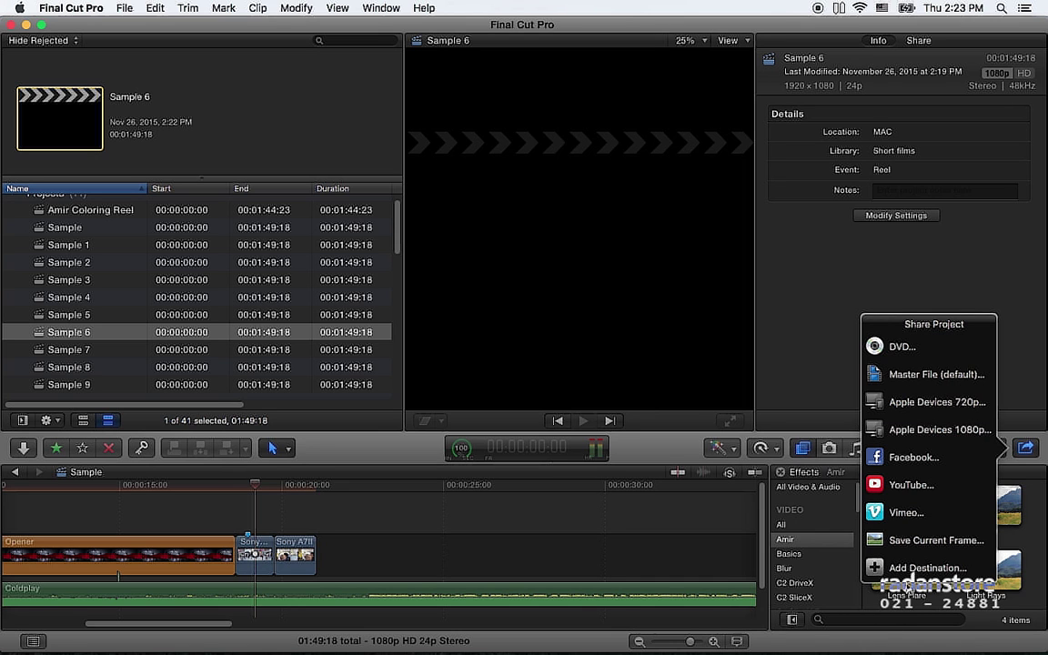
click(924, 567)
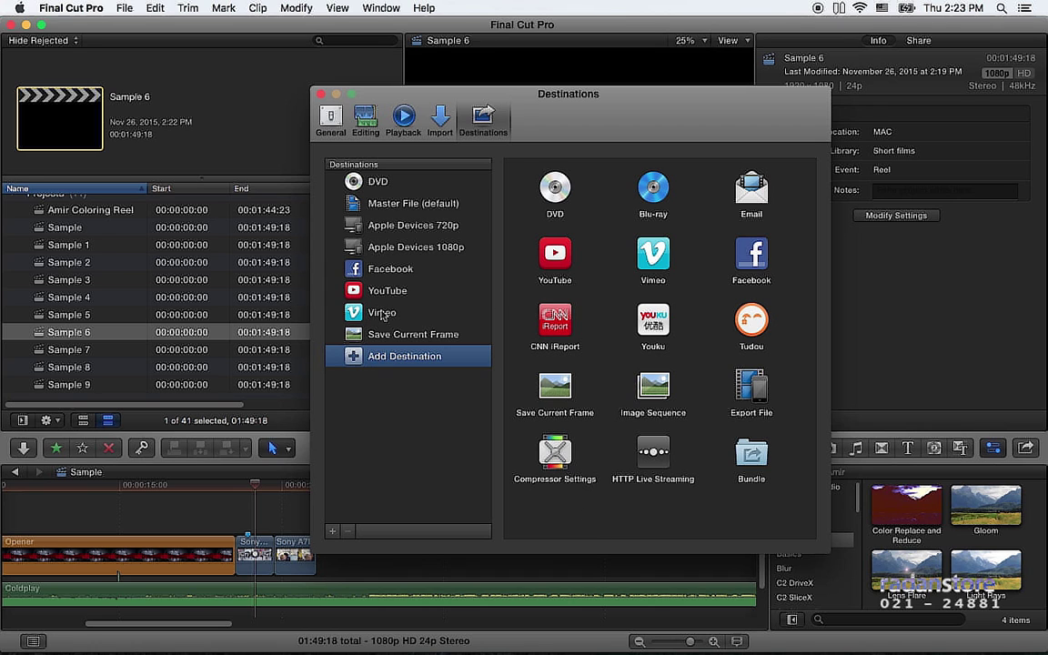
Step: Review the Vimeo and Save Current Frame destinations, then add Compressor's Video Sharing HD 1080p preset
click(345, 312)
click(391, 334)
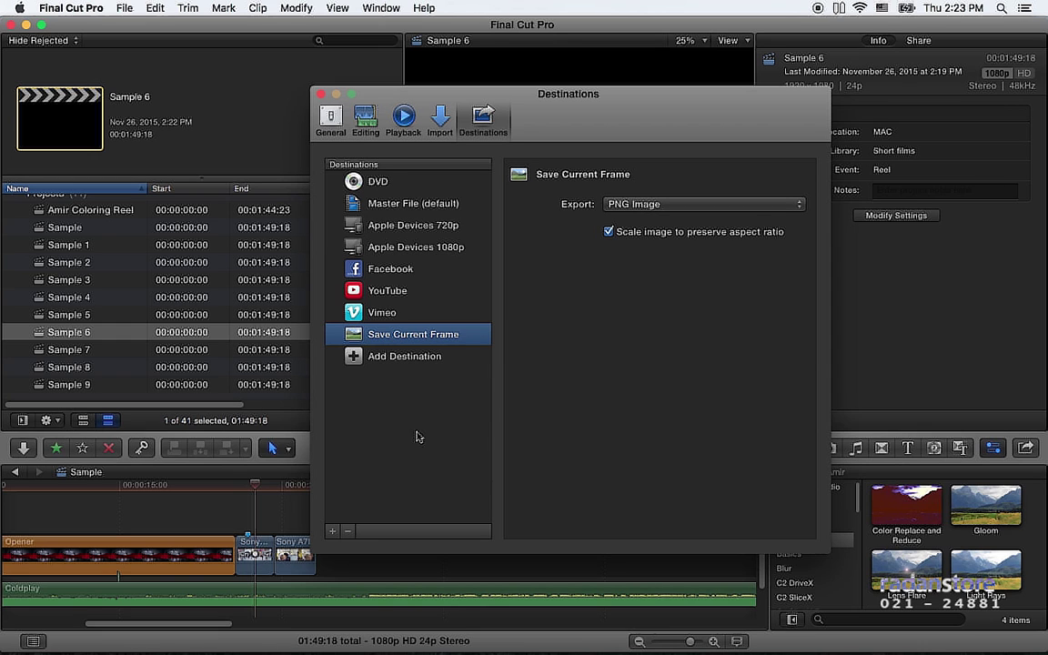
click(428, 362)
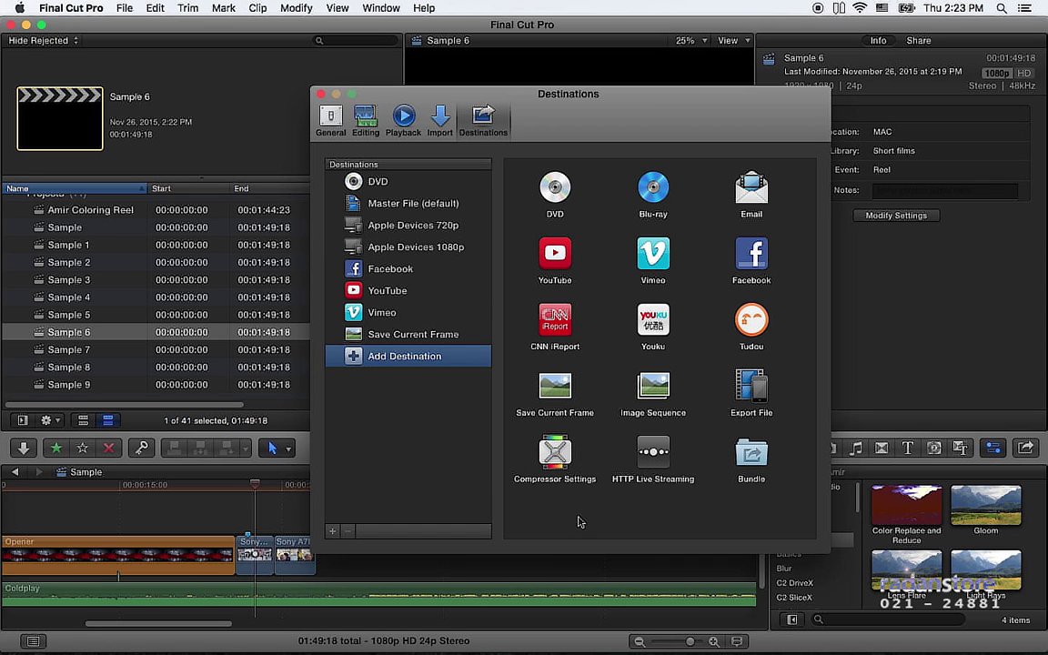
click(555, 456)
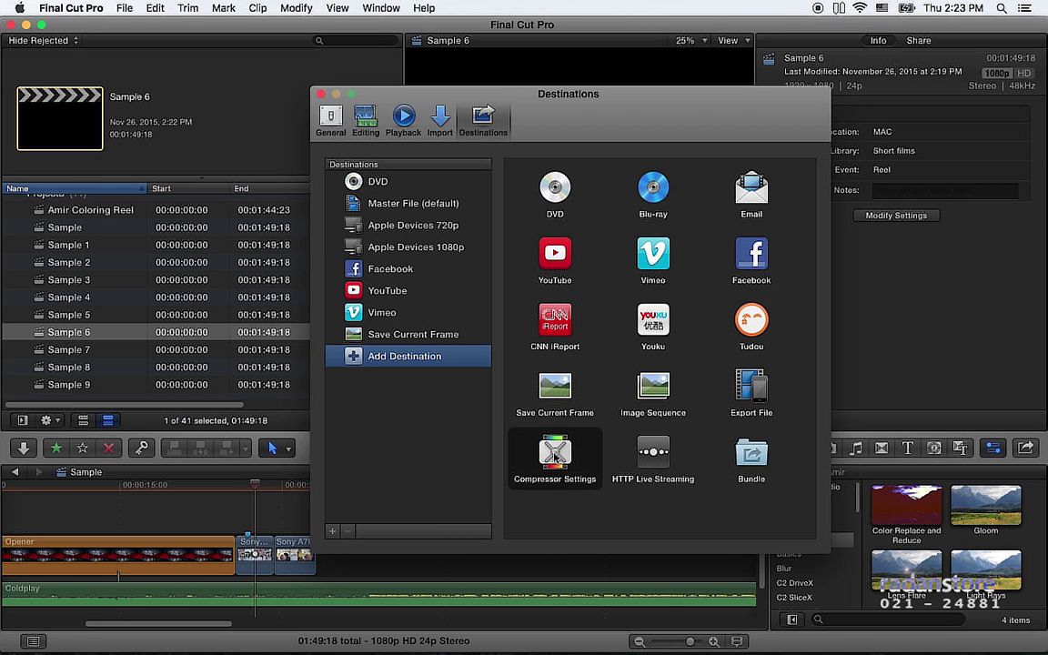
double_click(555, 455)
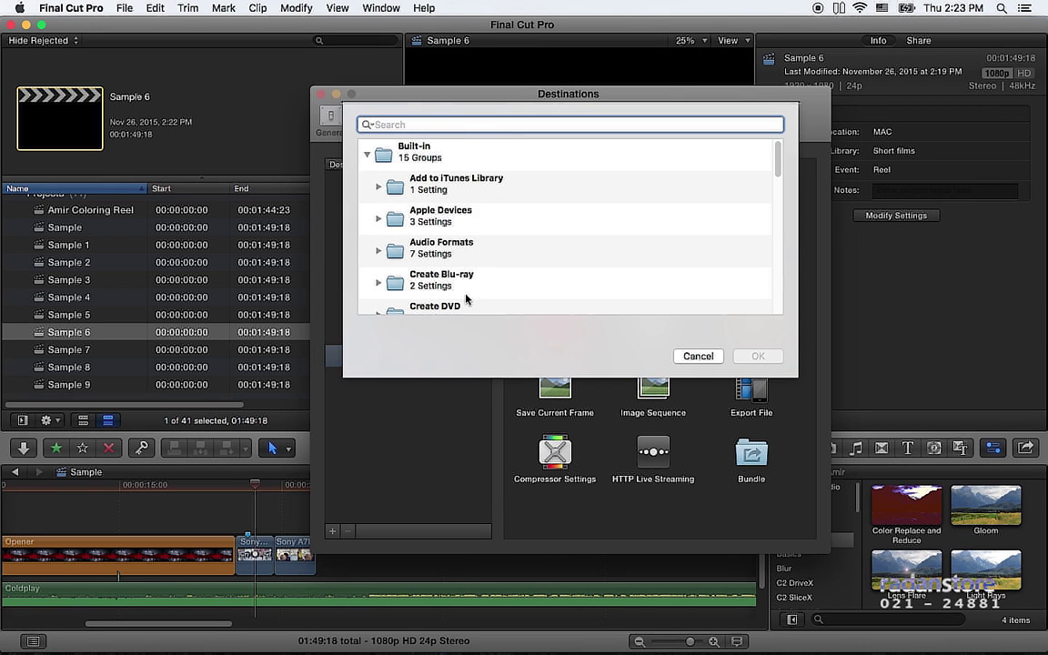
scroll(466, 298, down, 2)
scroll(478, 291, down, 5)
scroll(479, 291, down, 4)
scroll(479, 290, down, 4)
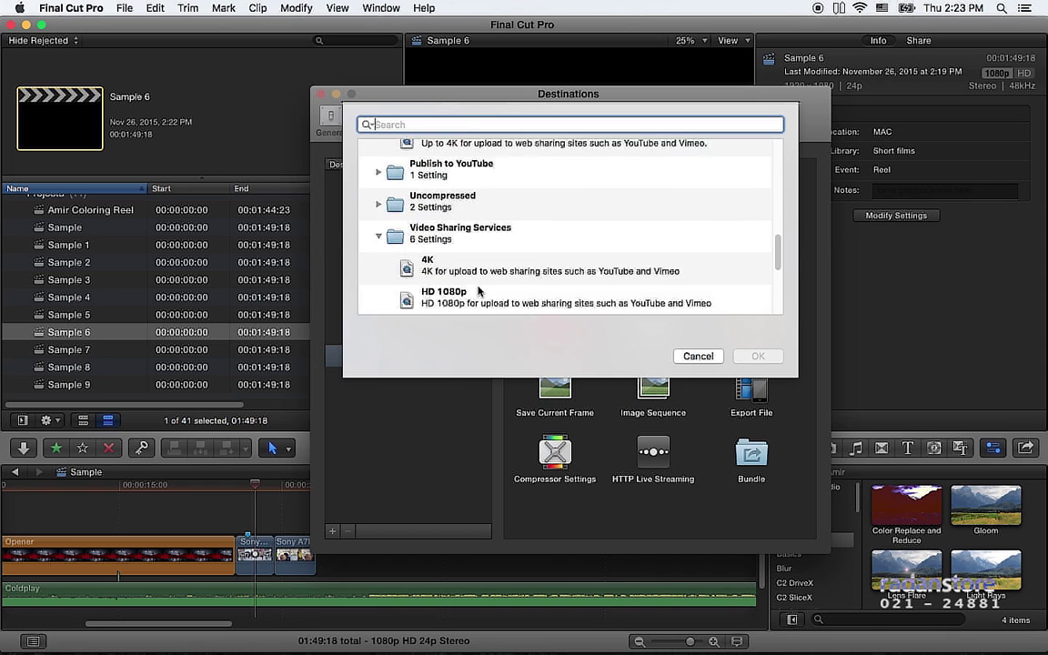
scroll(478, 290, down, 2)
click(471, 244)
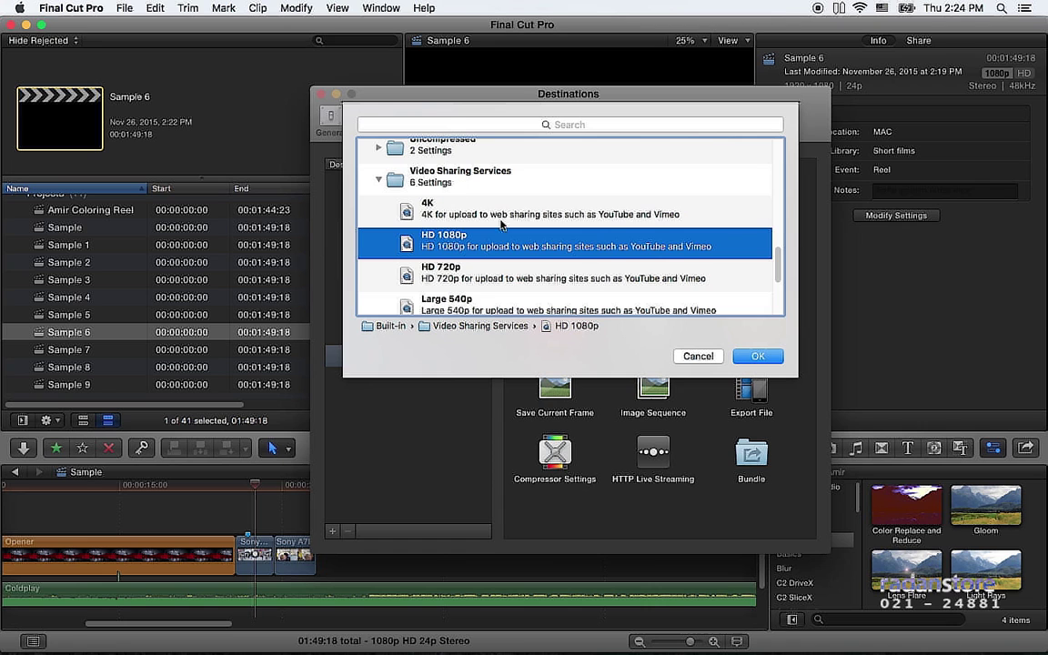
click(755, 360)
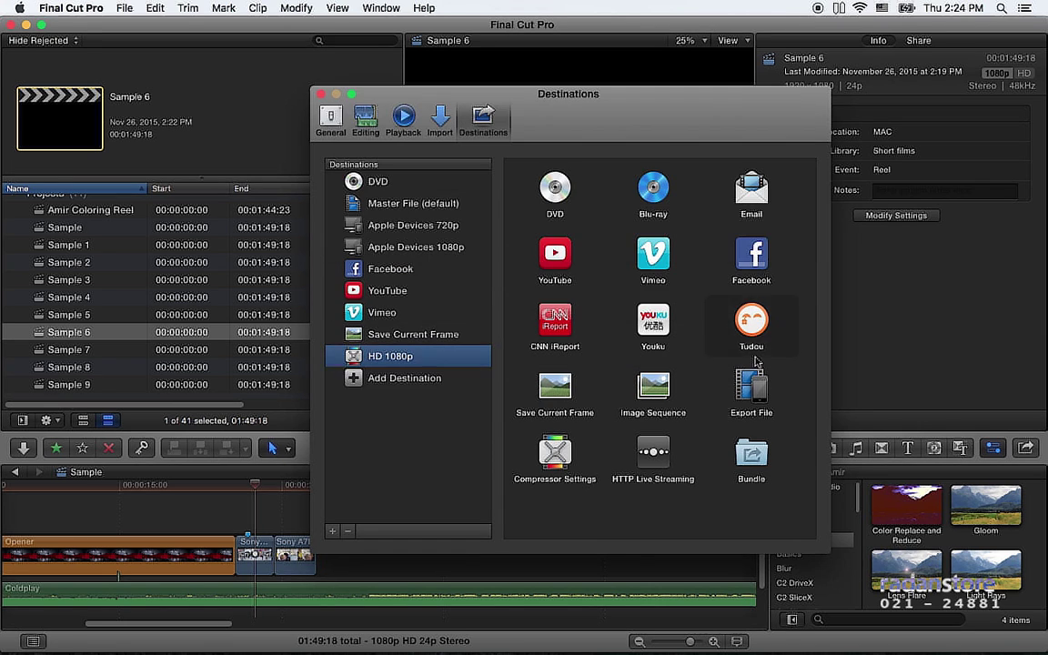
Step: Rename the HD 1080p destination to '1080p Video Sharing'
click(403, 357)
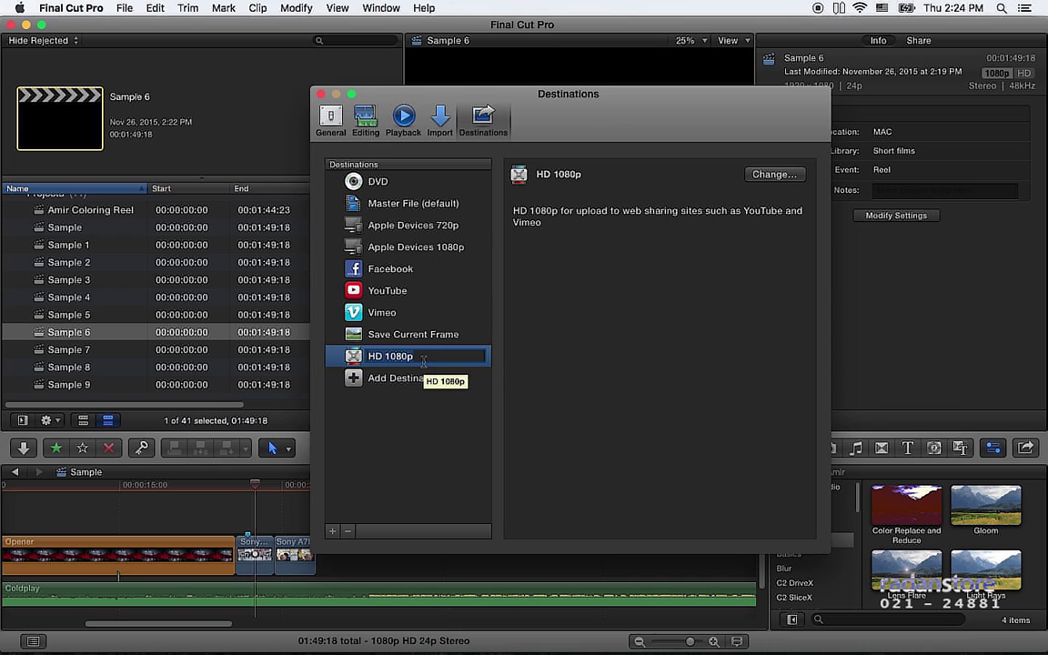
text(H)
text(080)
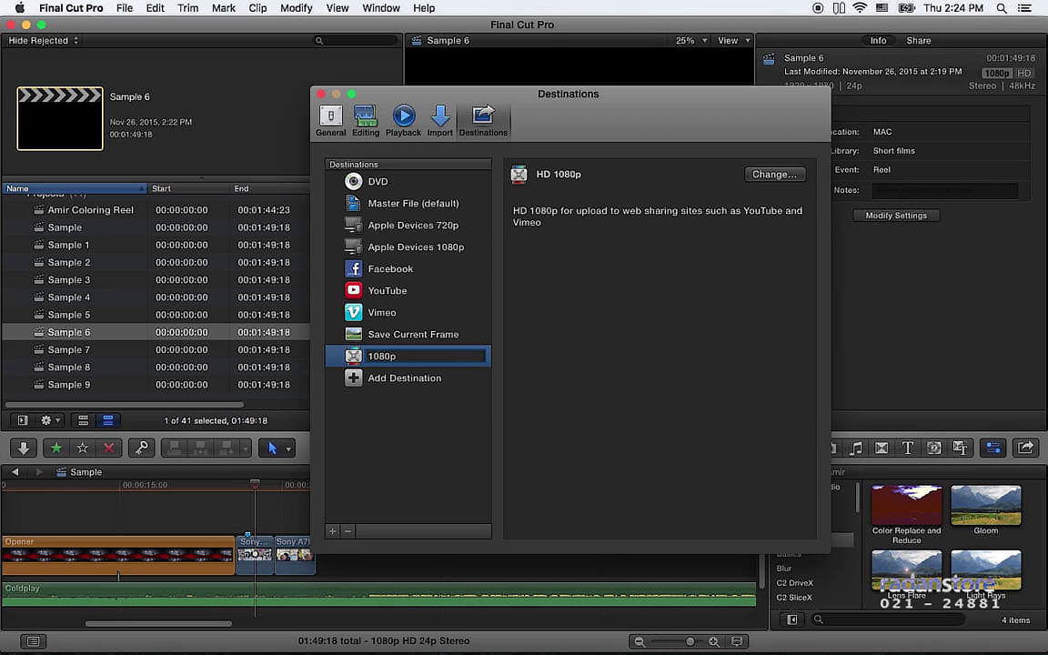
text(eo Sharing)
key(Return)
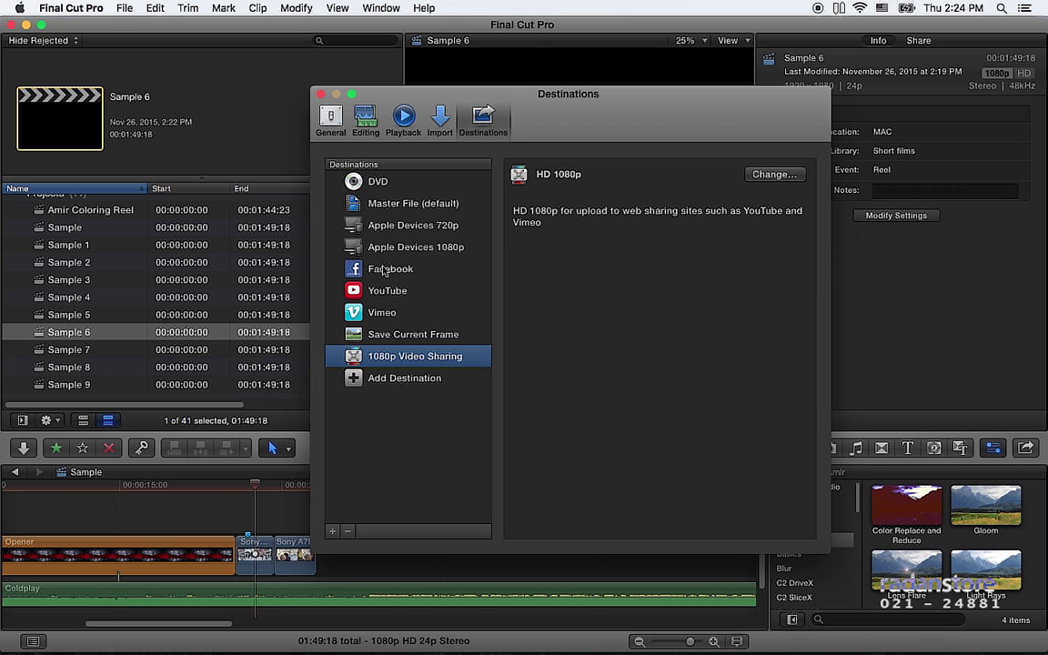
Step: Close Preferences, check the File and Window menus, then reopen the Destinations settings
key(super+w)
click(123, 8)
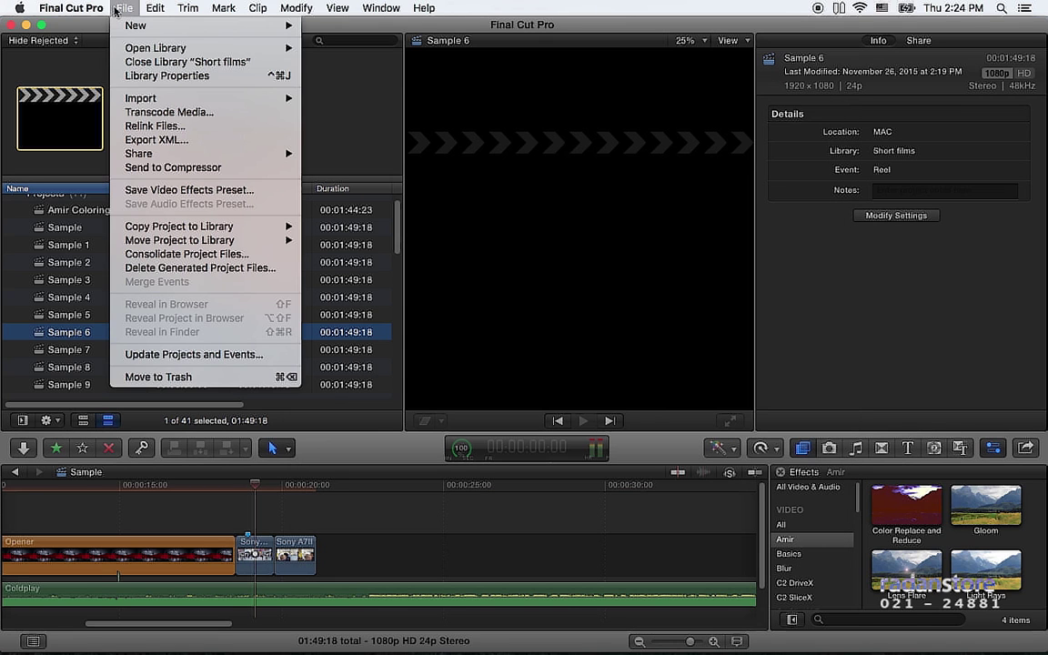
click(184, 356)
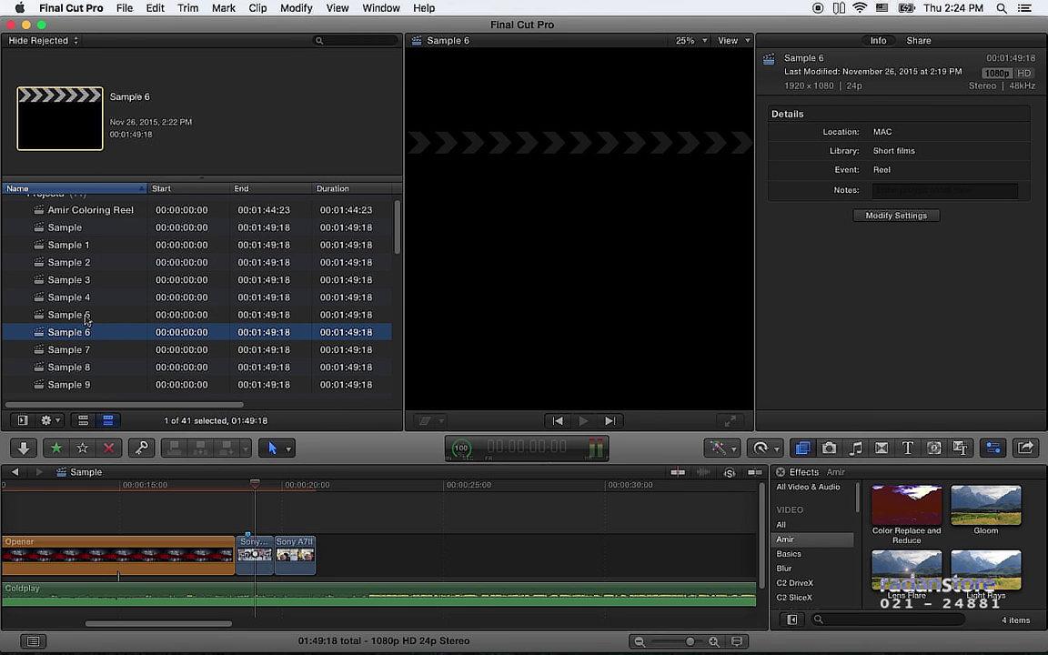
key(Up)
click(380, 8)
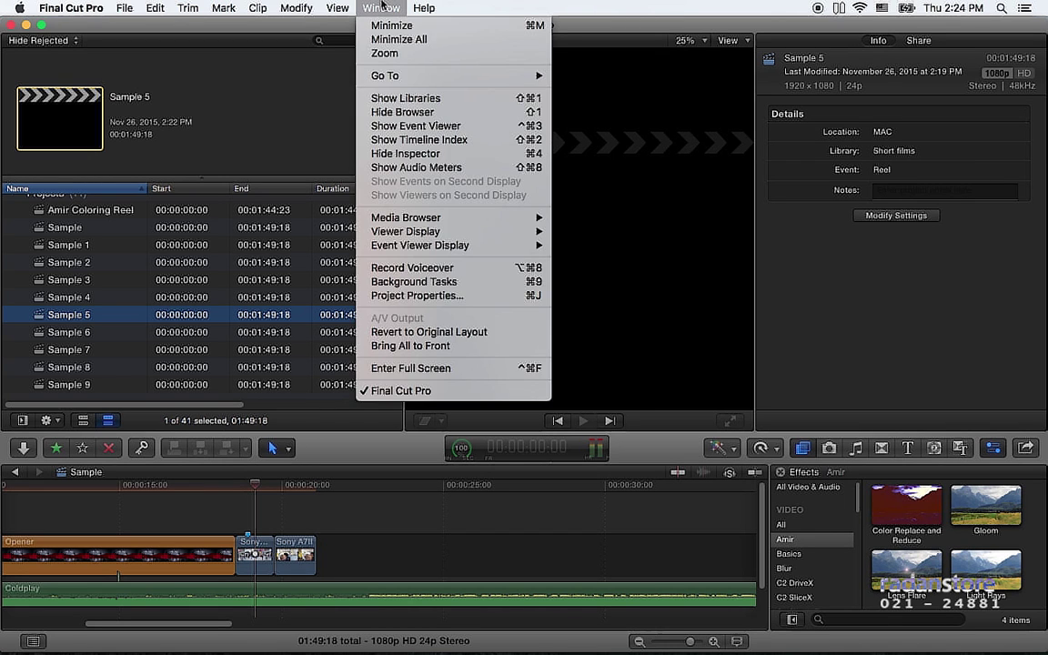
mouse_move(123, 8)
mouse_move(162, 154)
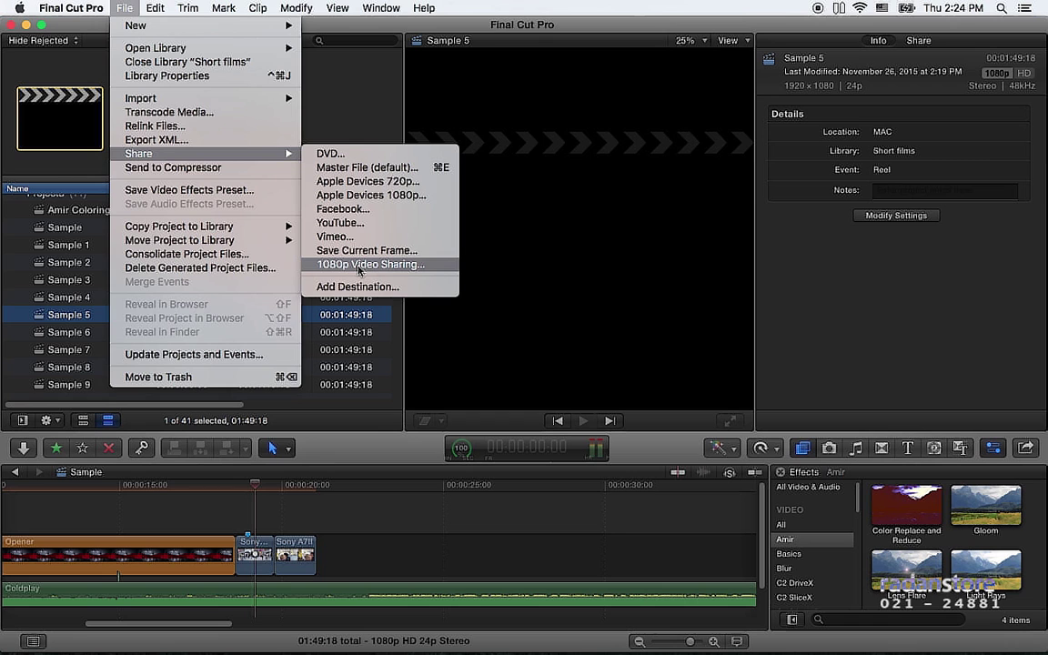
click(921, 409)
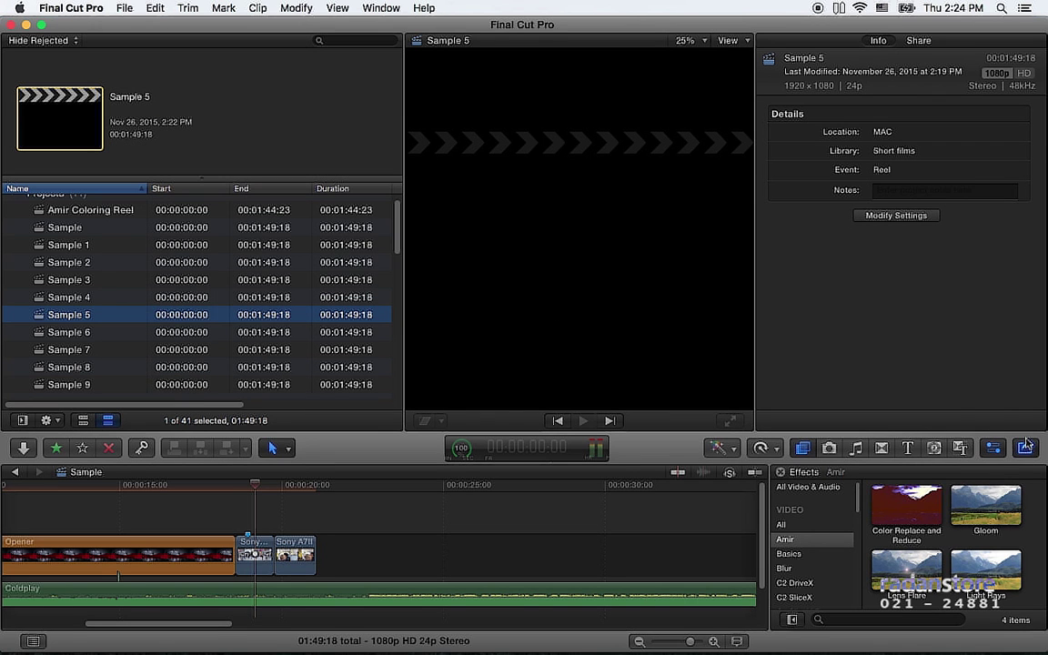
click(1026, 446)
click(846, 544)
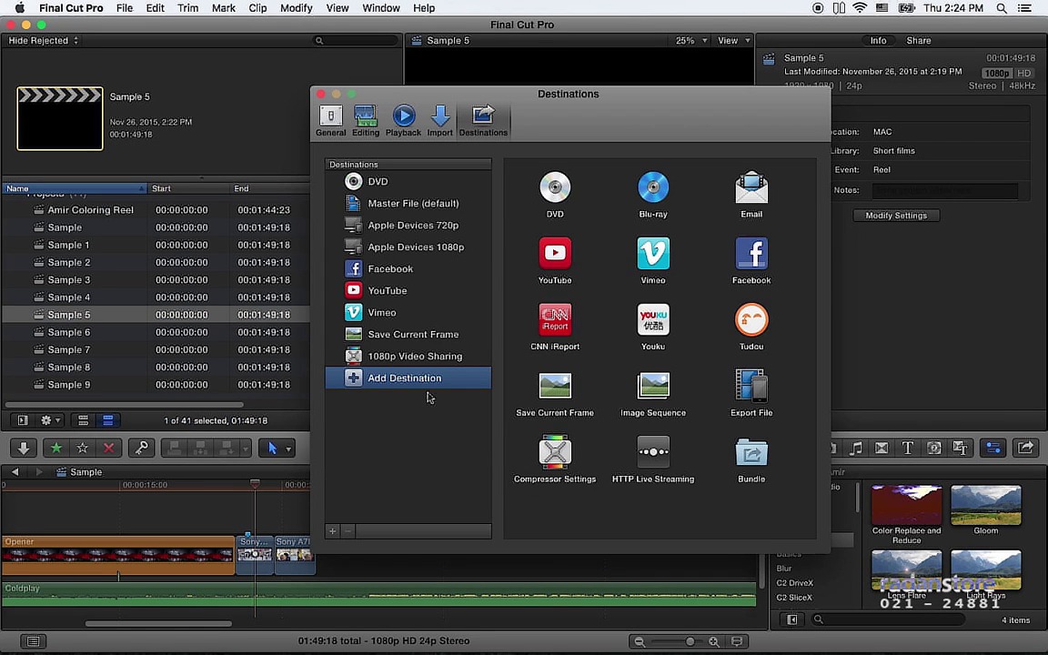
Step: Remove the 1080p Video Sharing destination and view the Master File settings
click(391, 356)
click(353, 534)
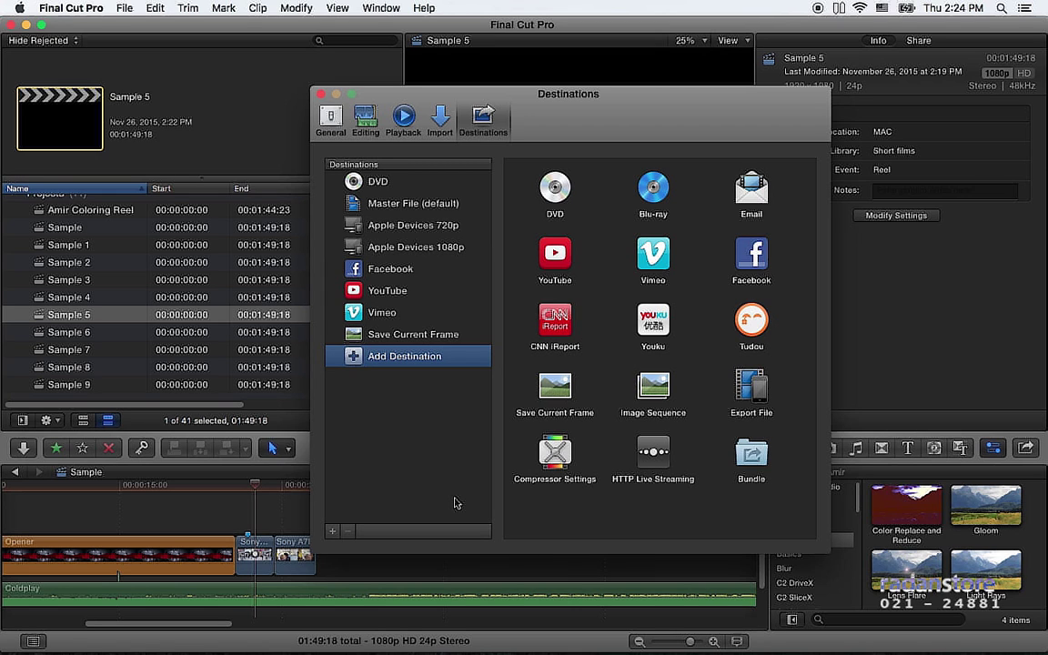
click(441, 206)
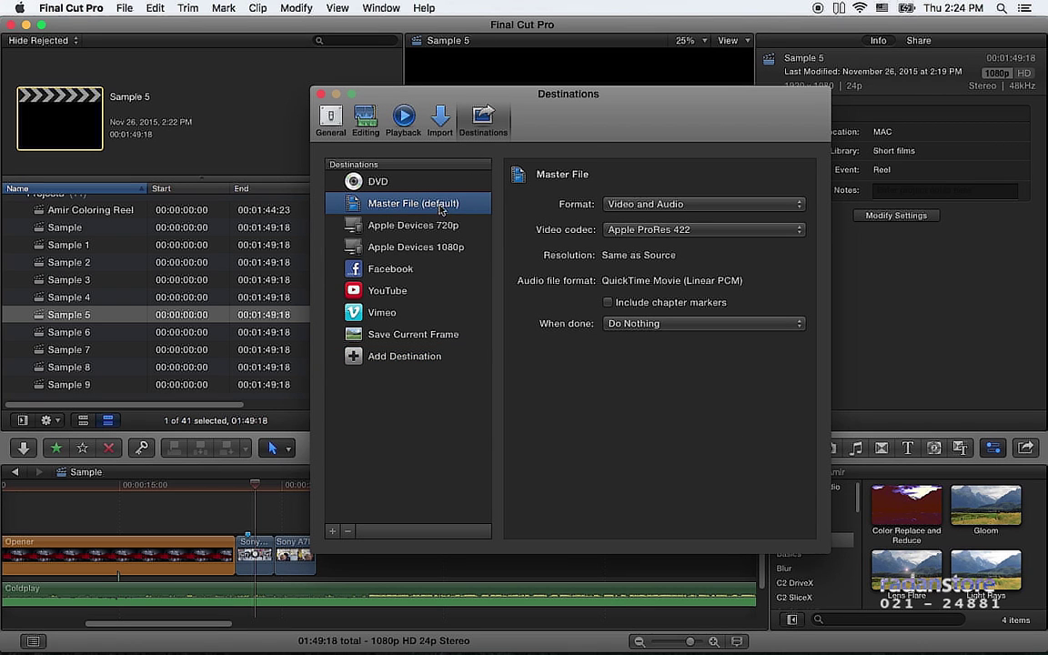
Step: Add a new Compressor Settings HD 1080p video sharing destination and close Preferences
click(400, 358)
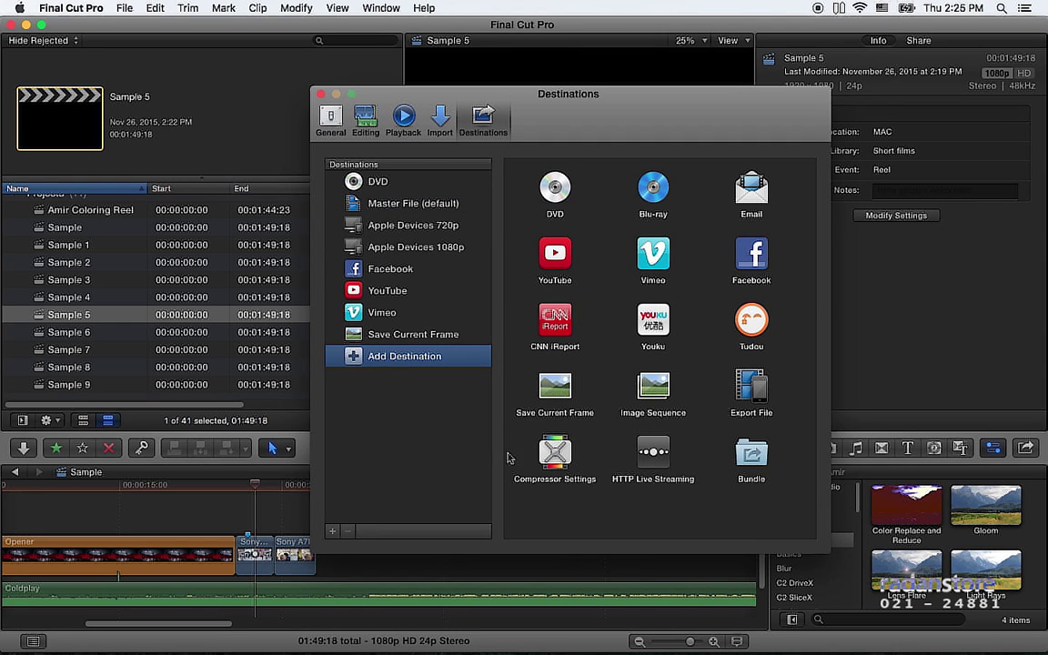
double_click(555, 452)
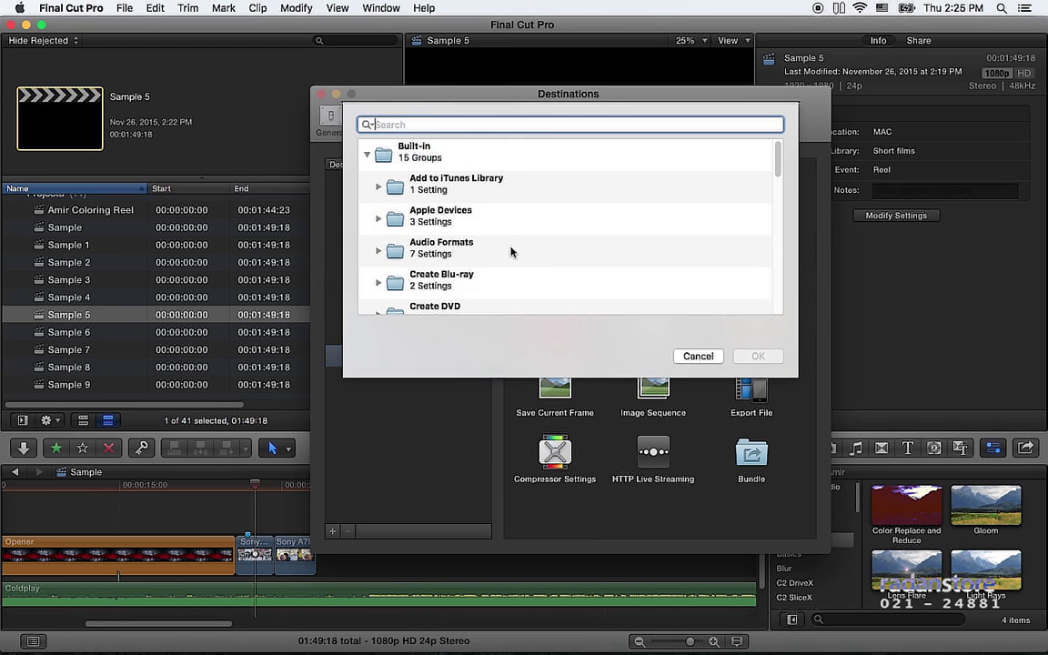
scroll(452, 287, down, 5)
scroll(452, 288, down, 3)
scroll(451, 288, down, 2)
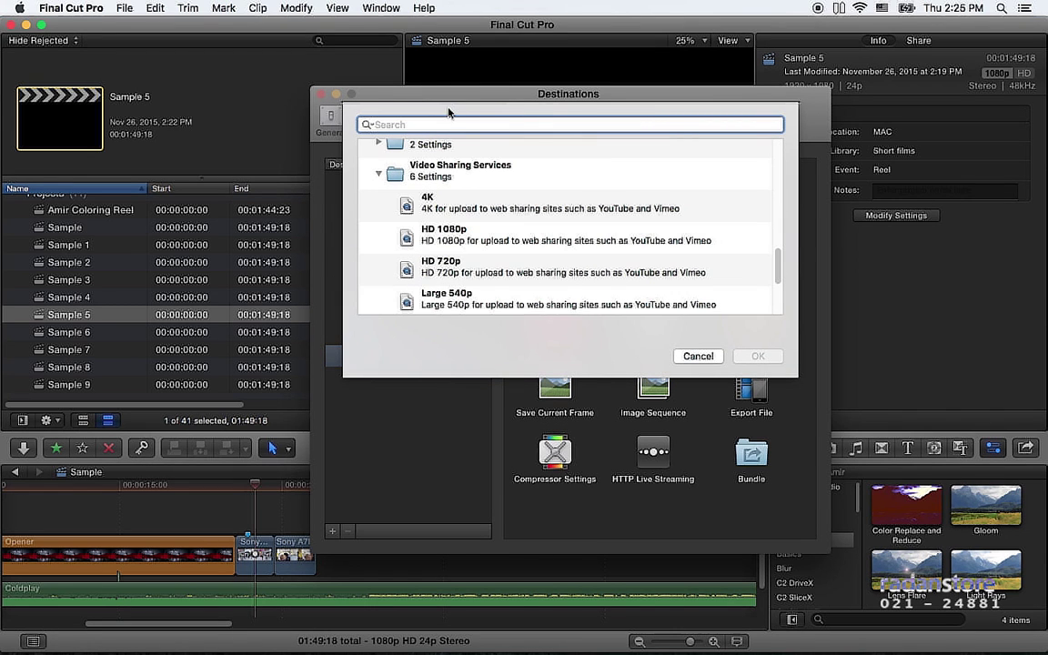
click(424, 231)
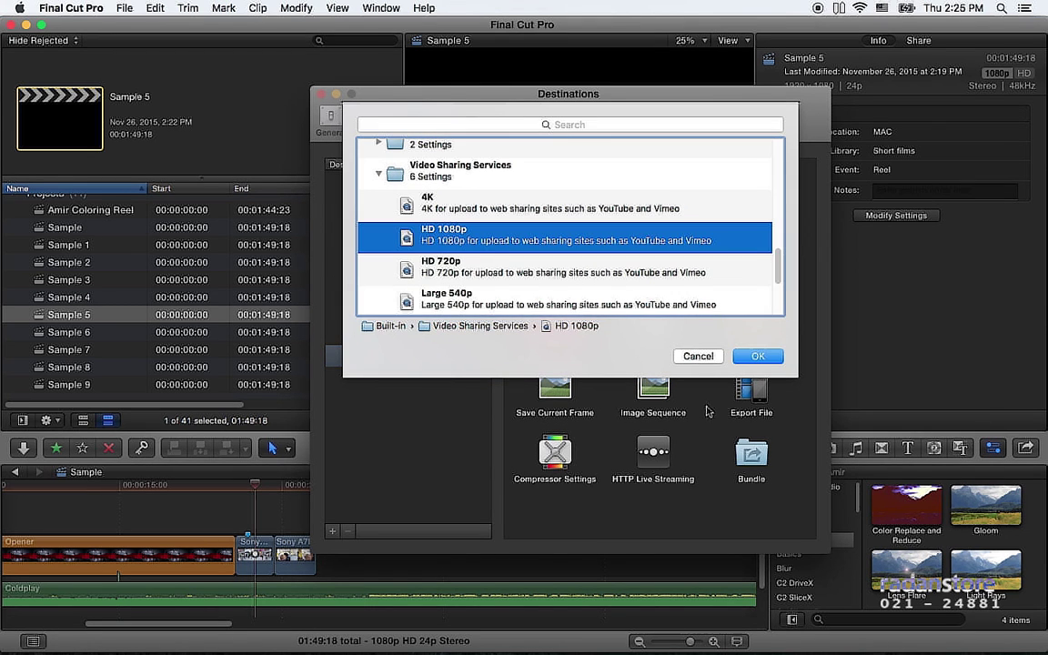
click(746, 356)
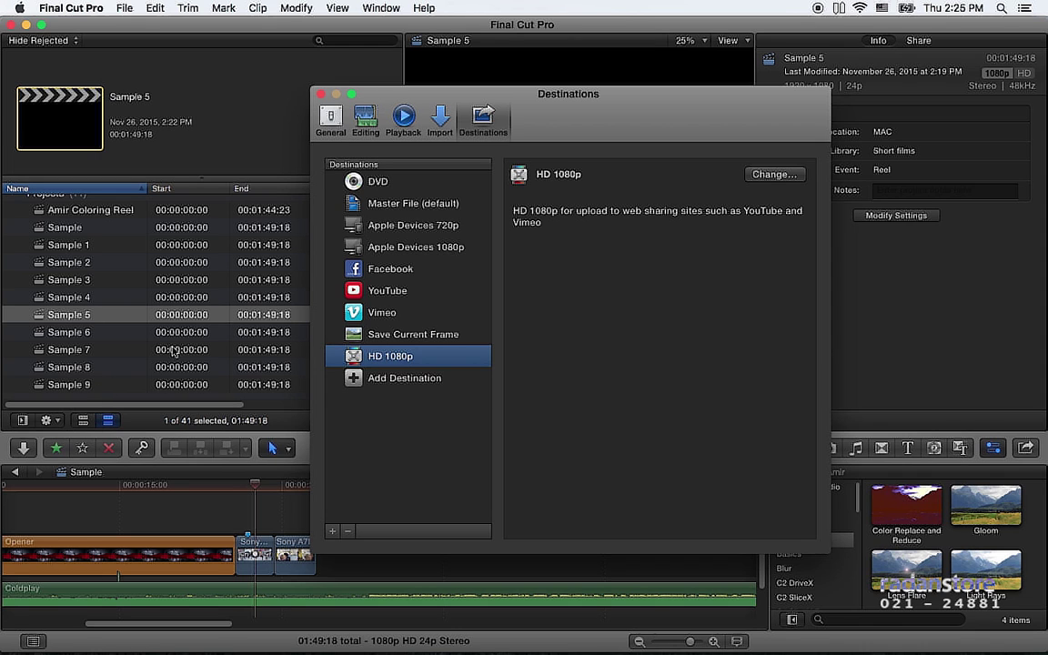
click(289, 91)
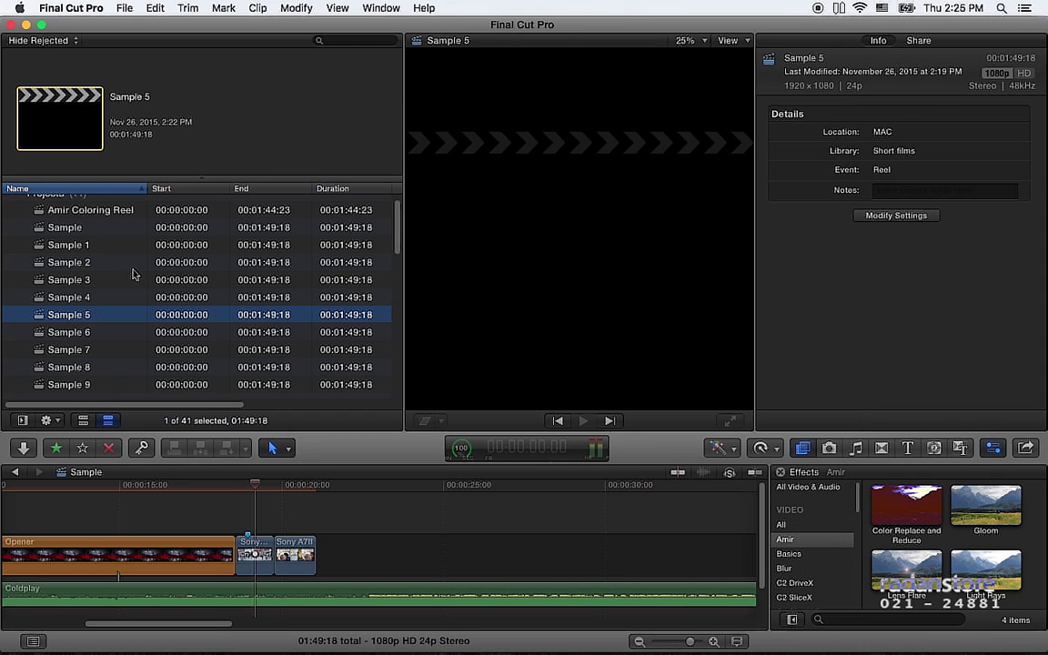
click(84, 244)
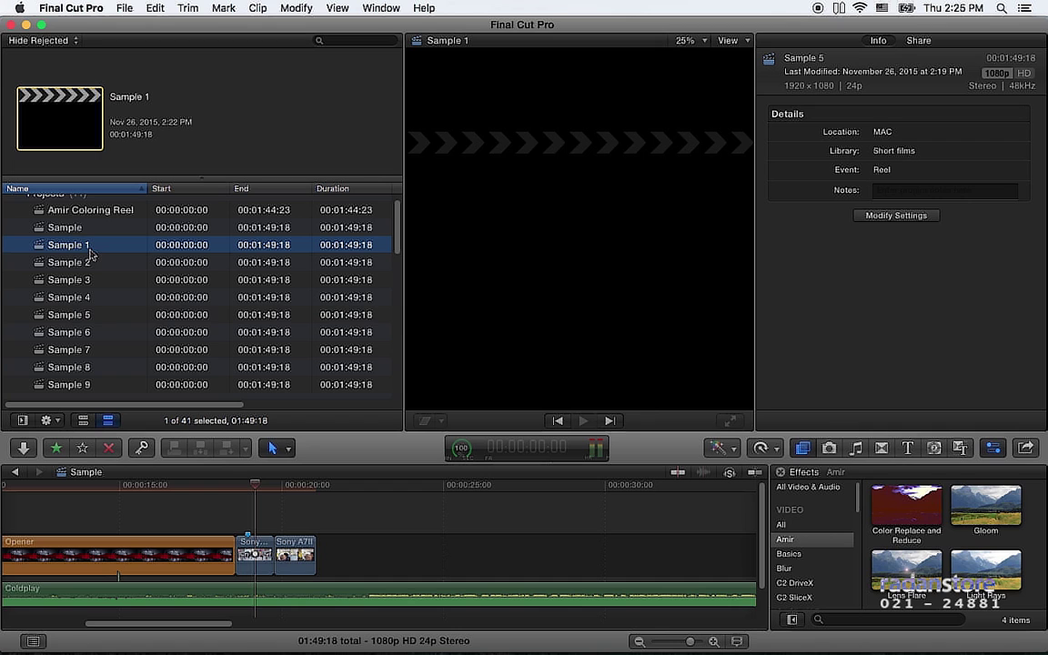
click(126, 6)
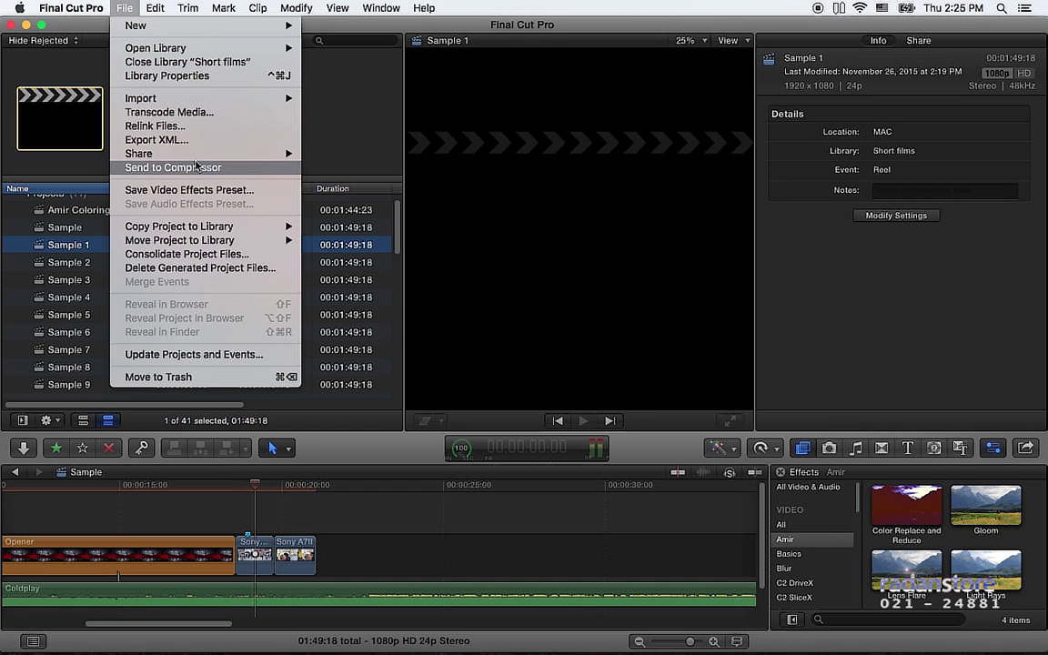
mouse_move(246, 158)
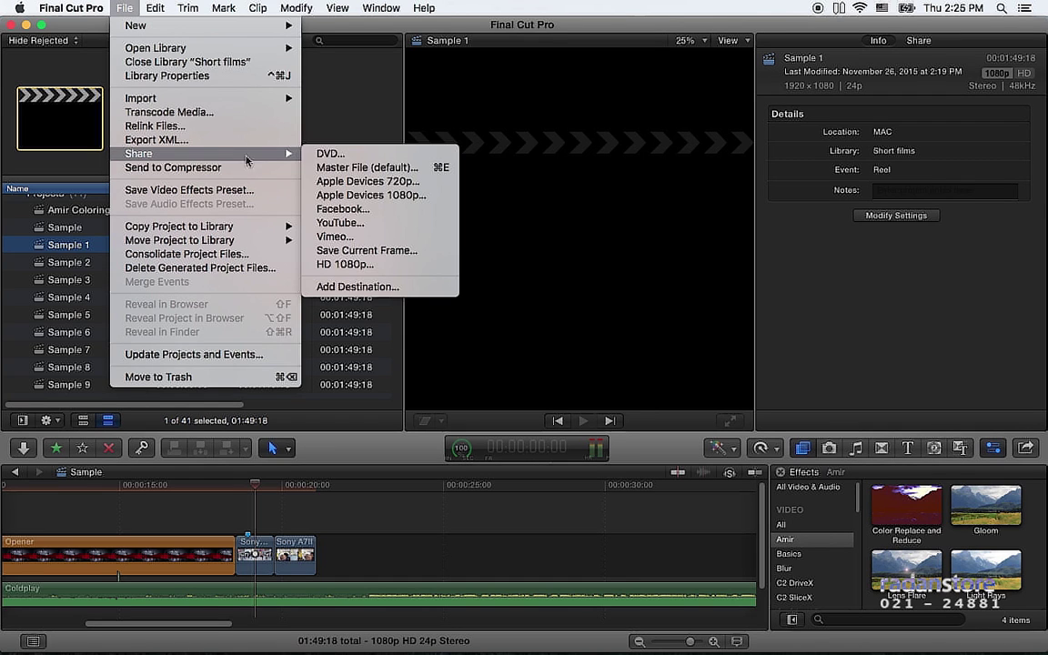
click(416, 169)
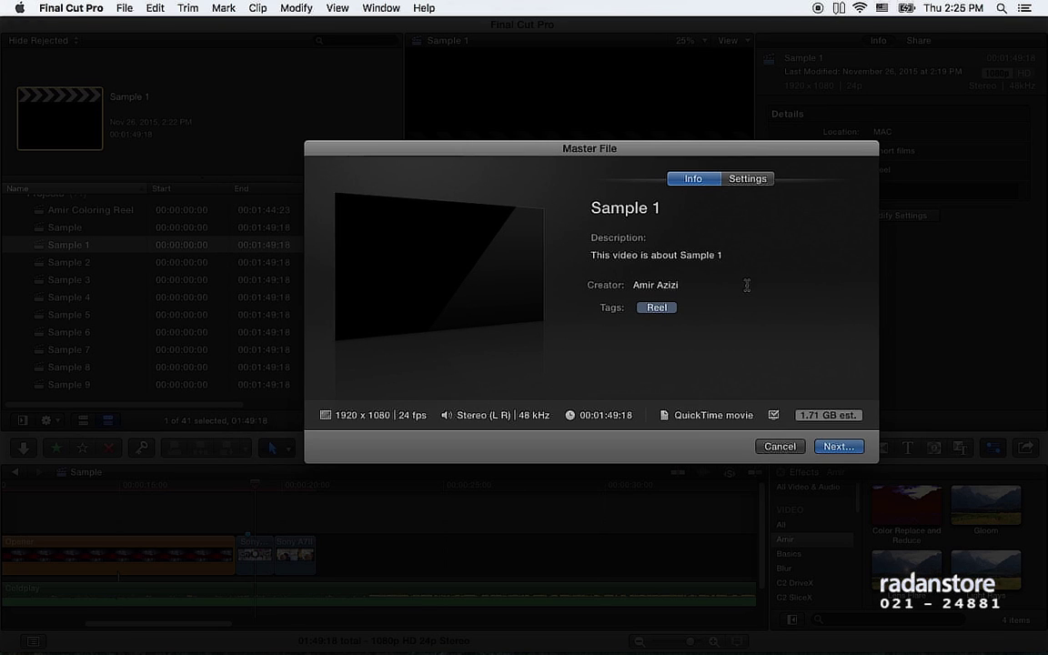
click(746, 179)
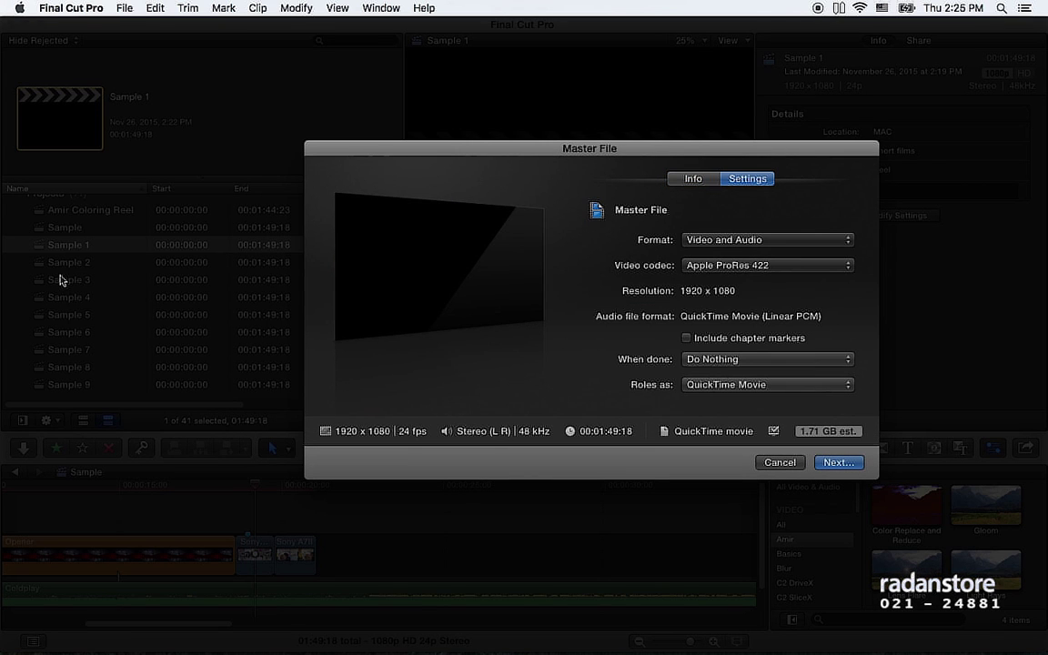
click(790, 464)
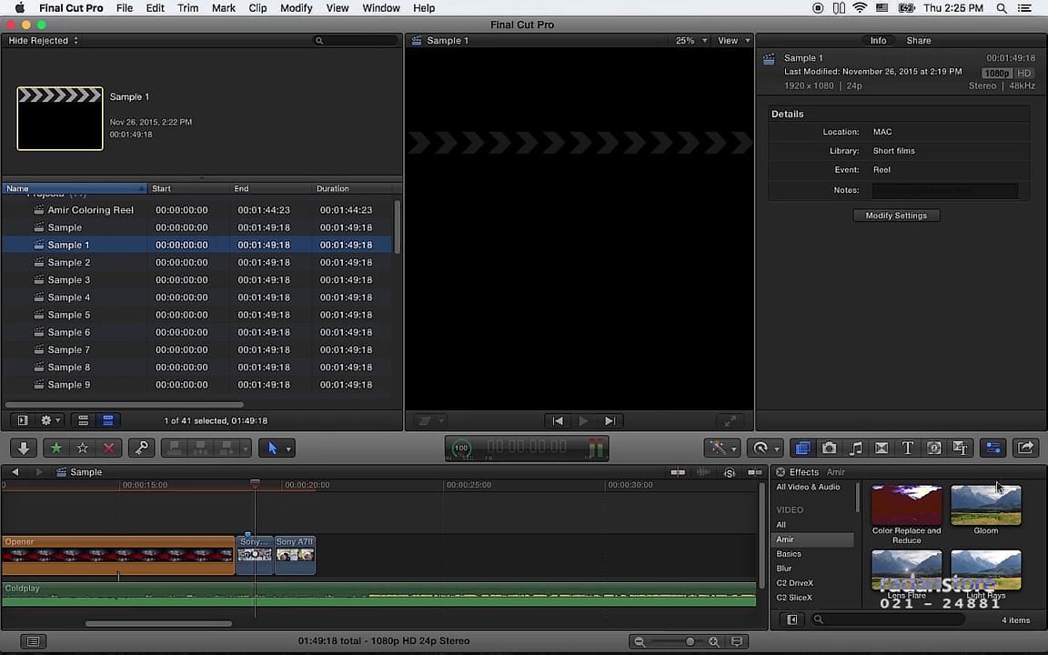
Step: Check the share list and File menu, then open the Destinations preferences
click(1026, 447)
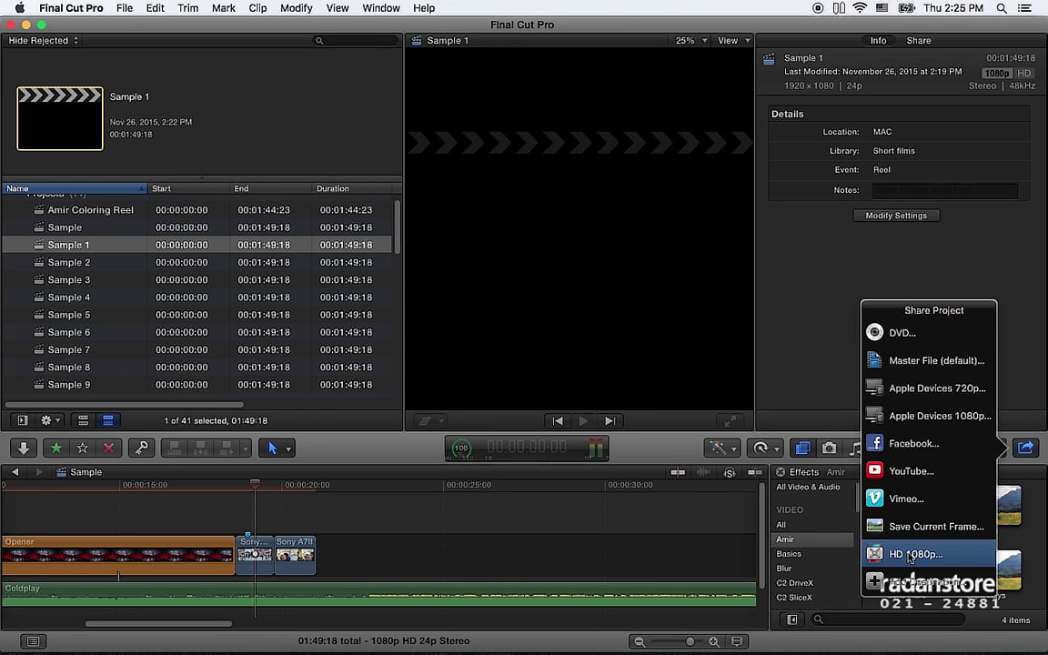
click(71, 246)
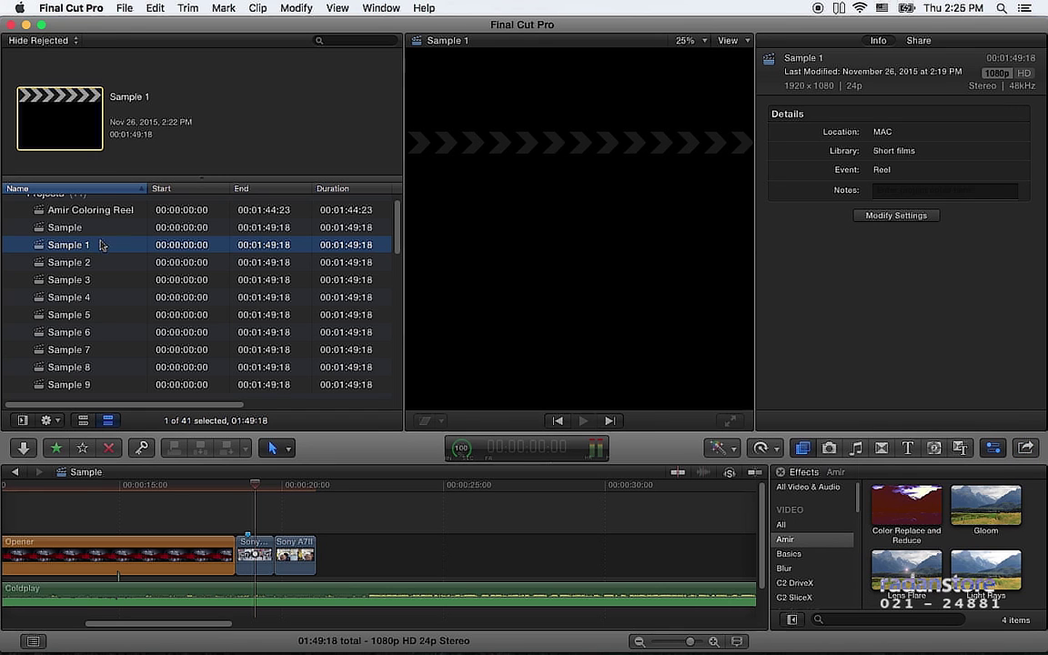
click(123, 8)
mouse_move(173, 153)
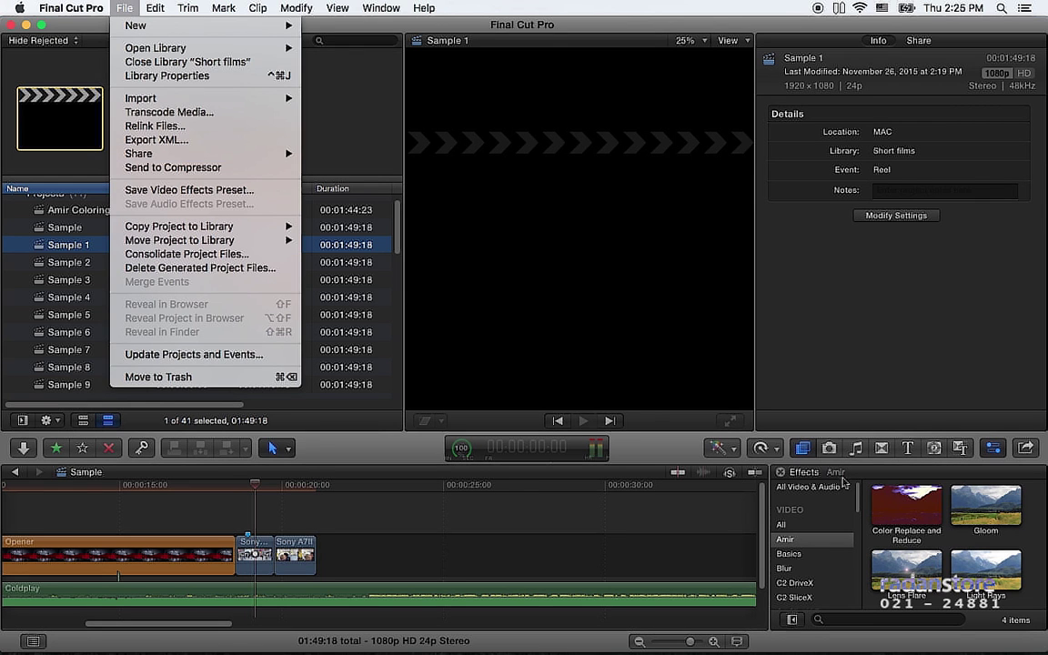
click(924, 411)
click(1025, 447)
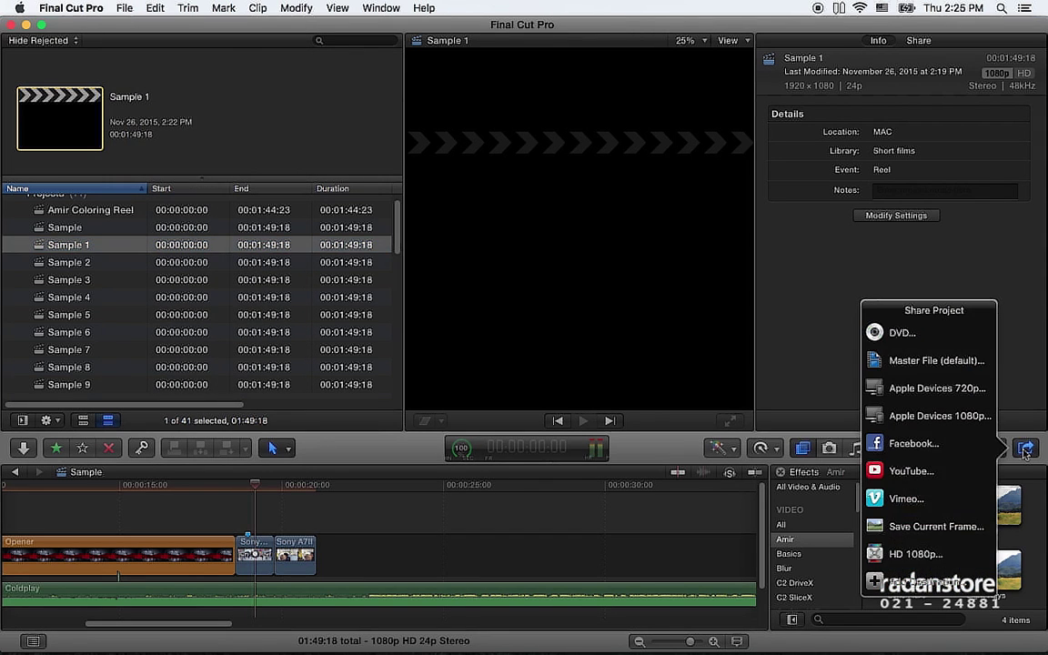
click(920, 581)
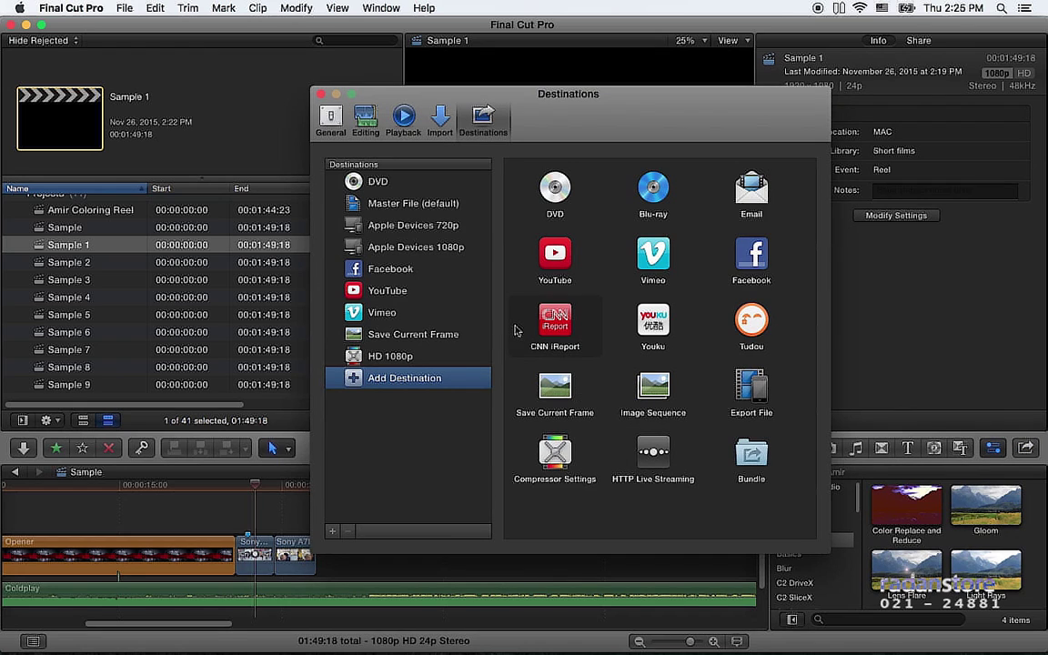
Step: Make HD 1080p the default destination and close the preferences window
click(409, 357)
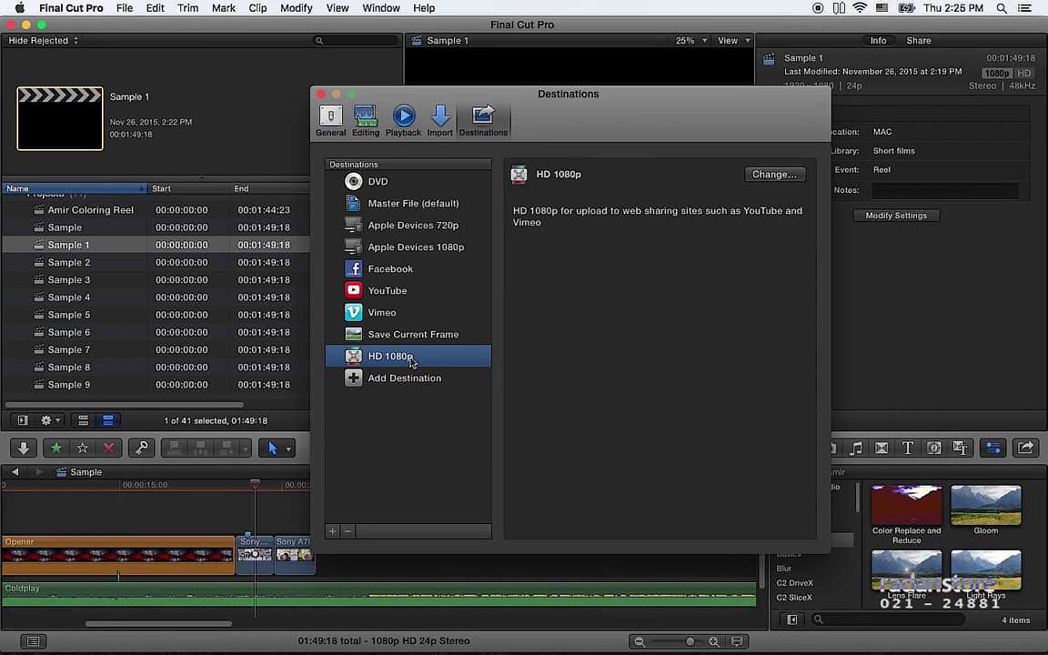
right_click(422, 360)
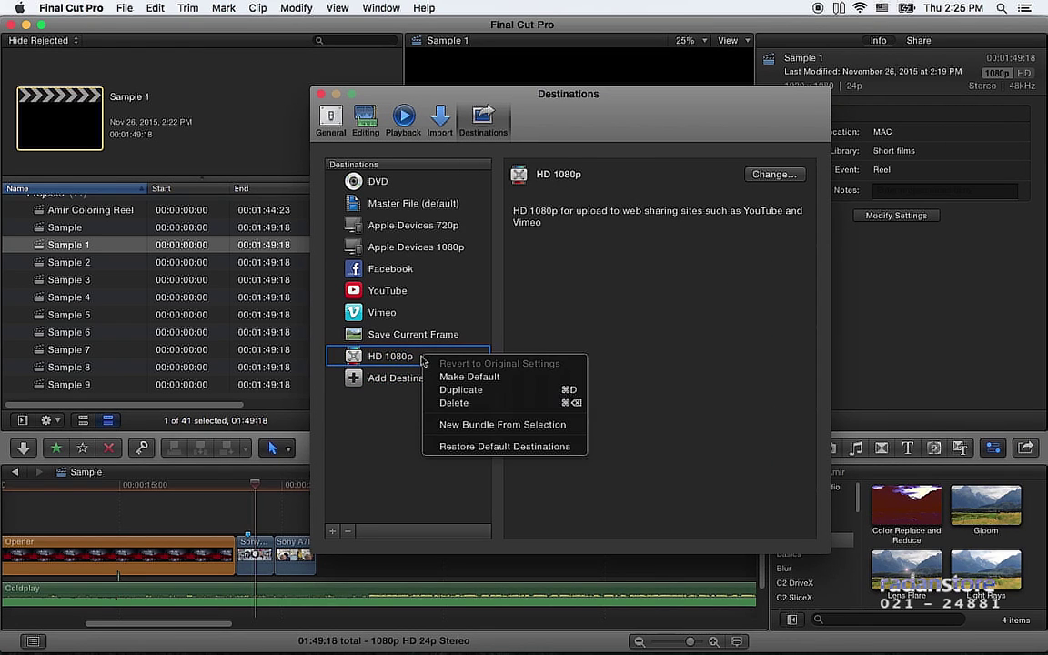
click(497, 377)
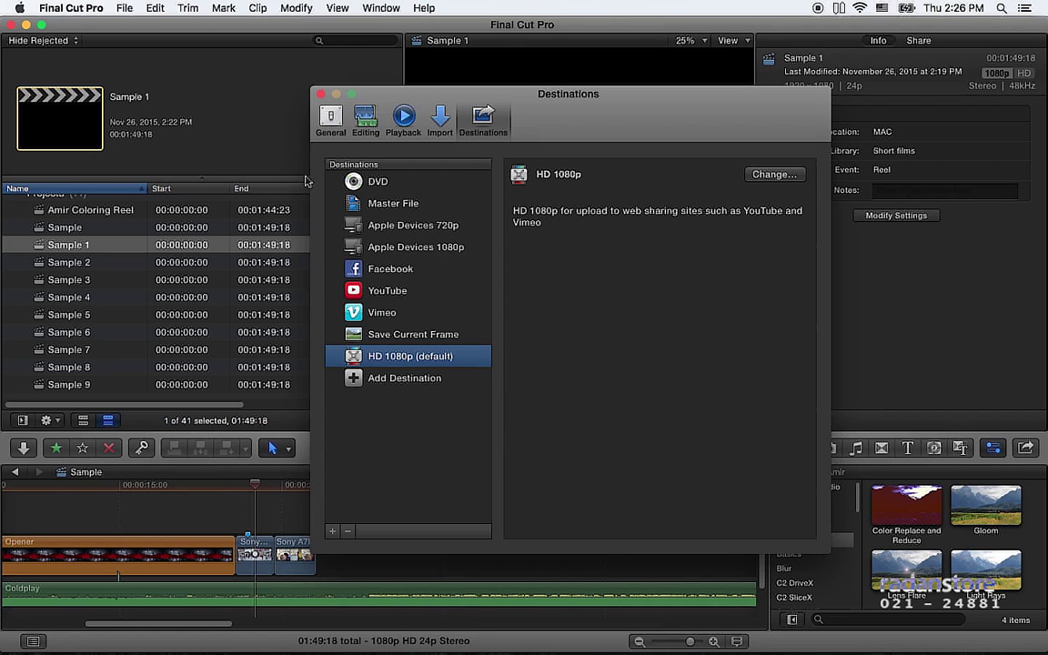
key(super+w)
click(80, 228)
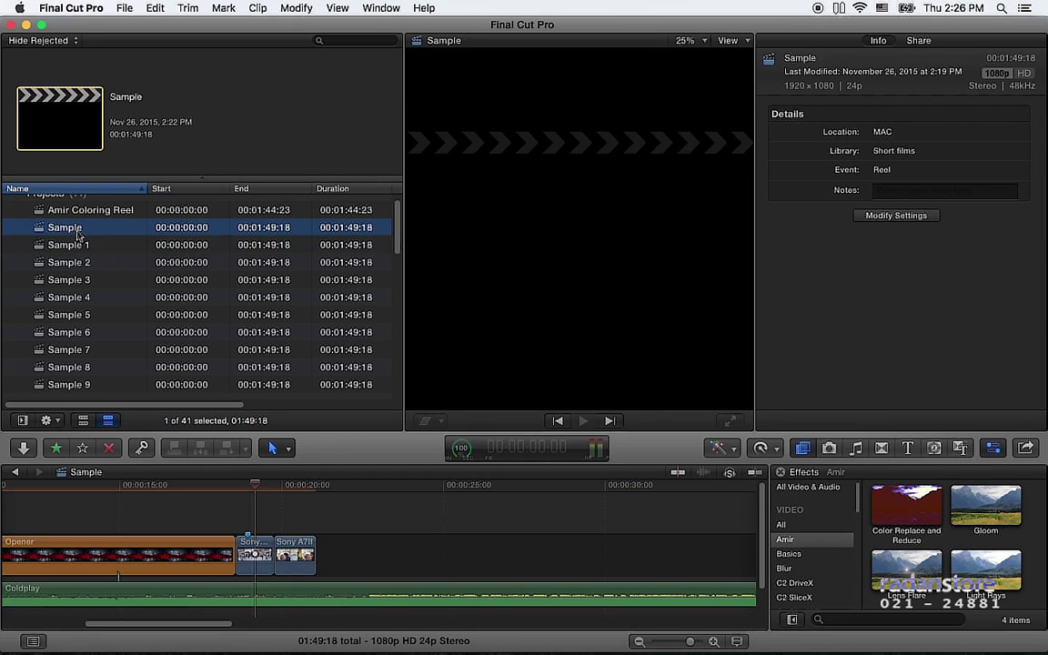
key(super+e)
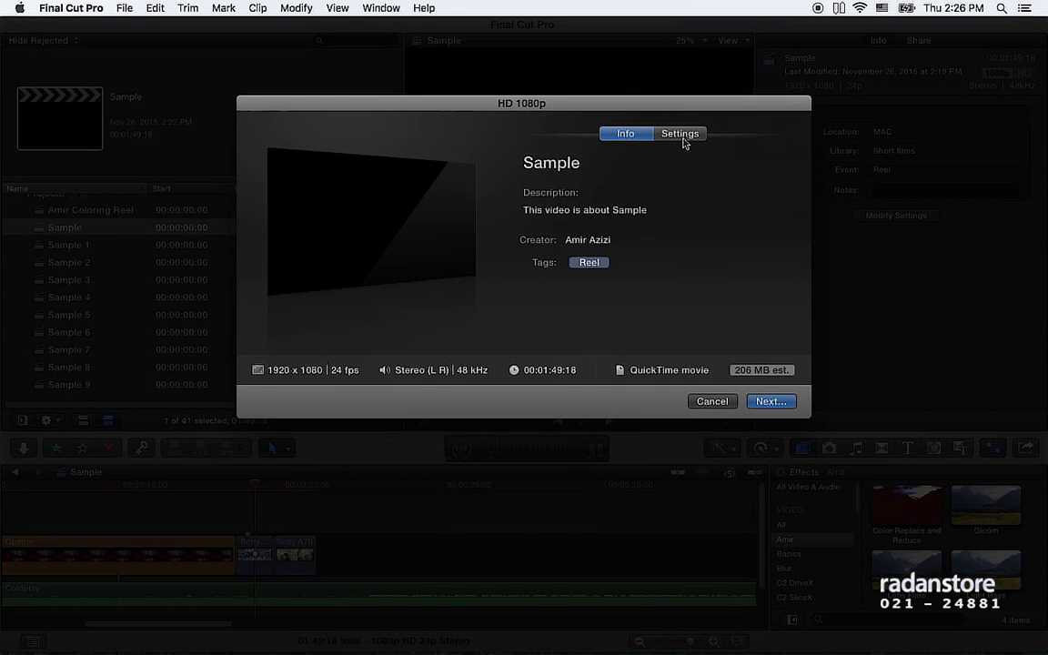
click(681, 134)
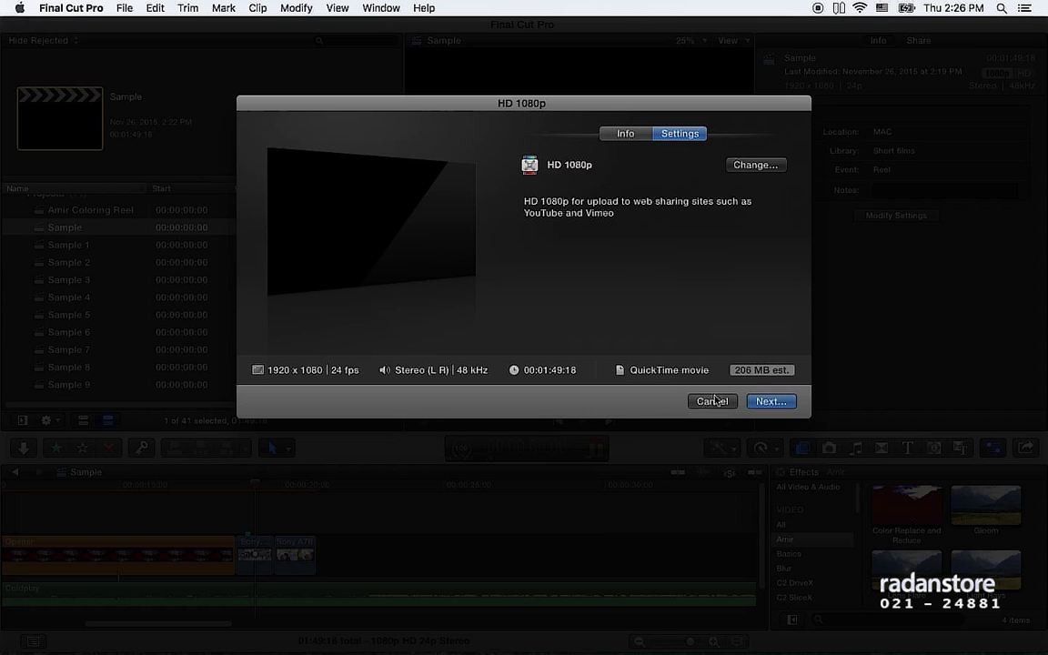
key(Escape)
click(75, 300)
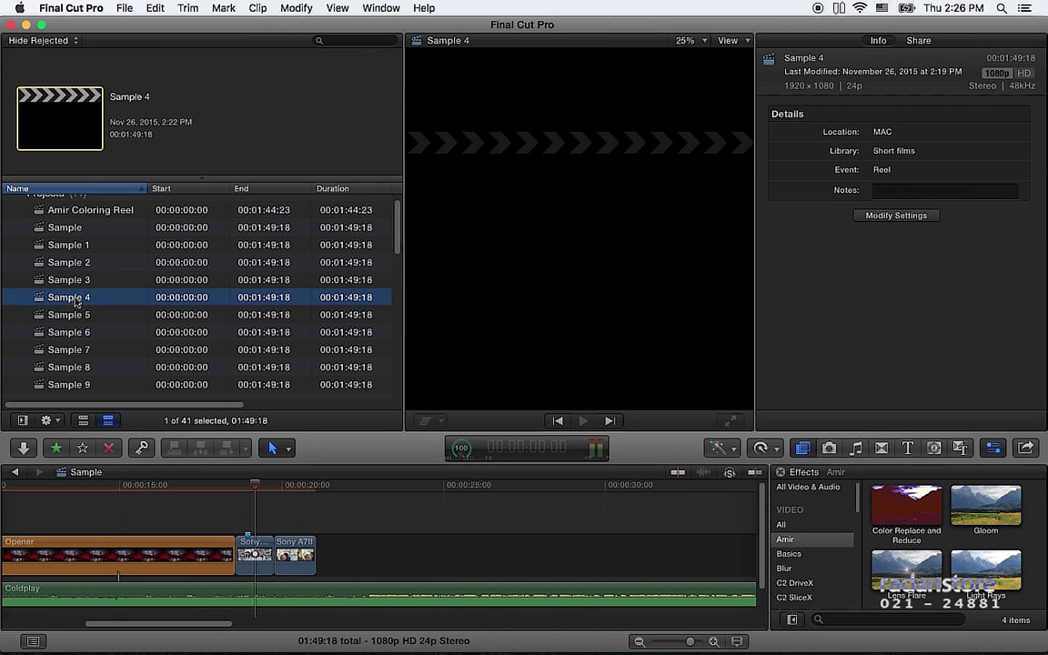
key(super+e)
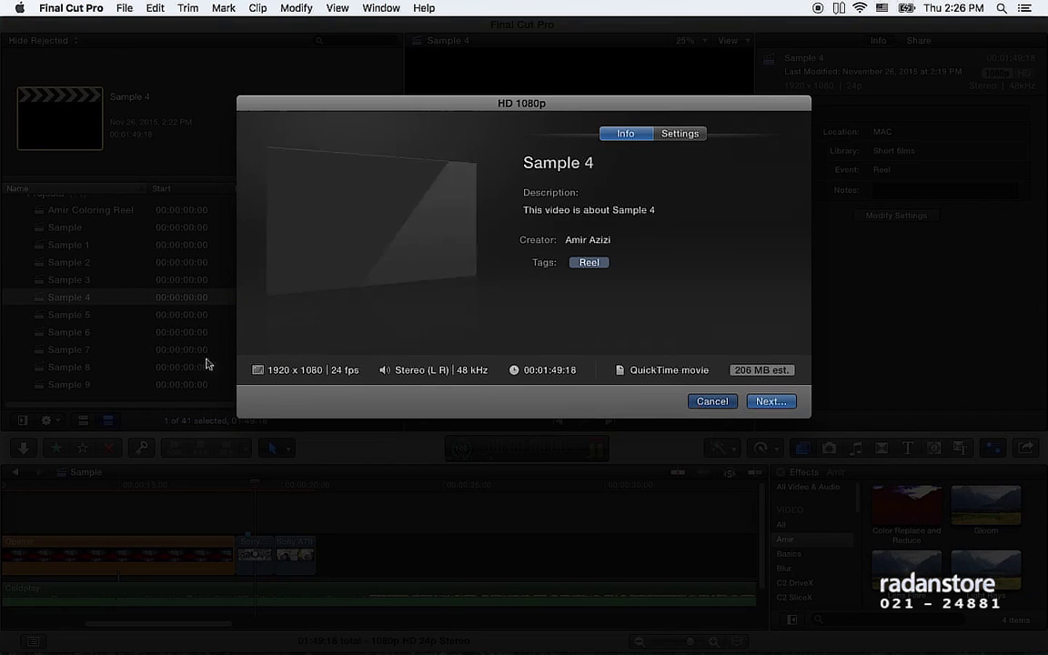
key(Escape)
click(83, 233)
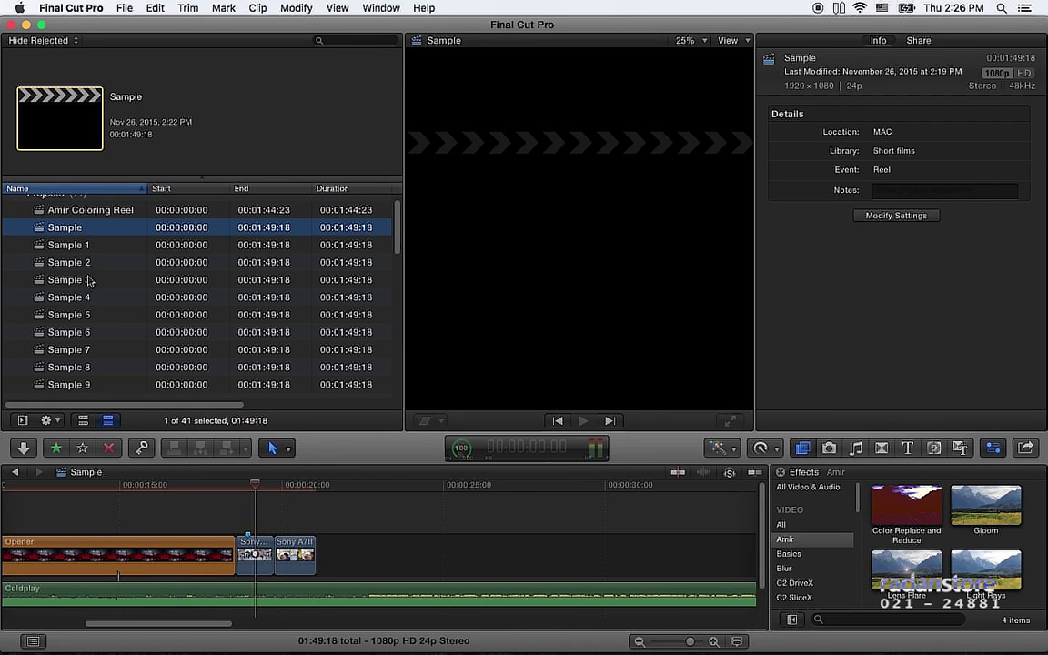
click(78, 309)
click(75, 231)
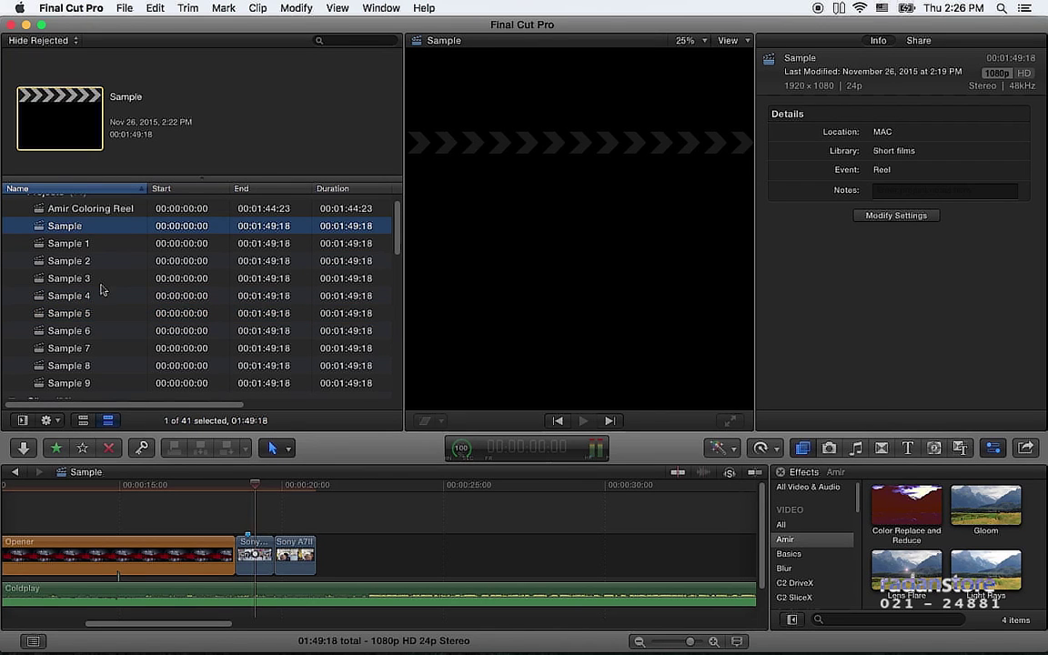
click(86, 242)
click(82, 227)
click(83, 242)
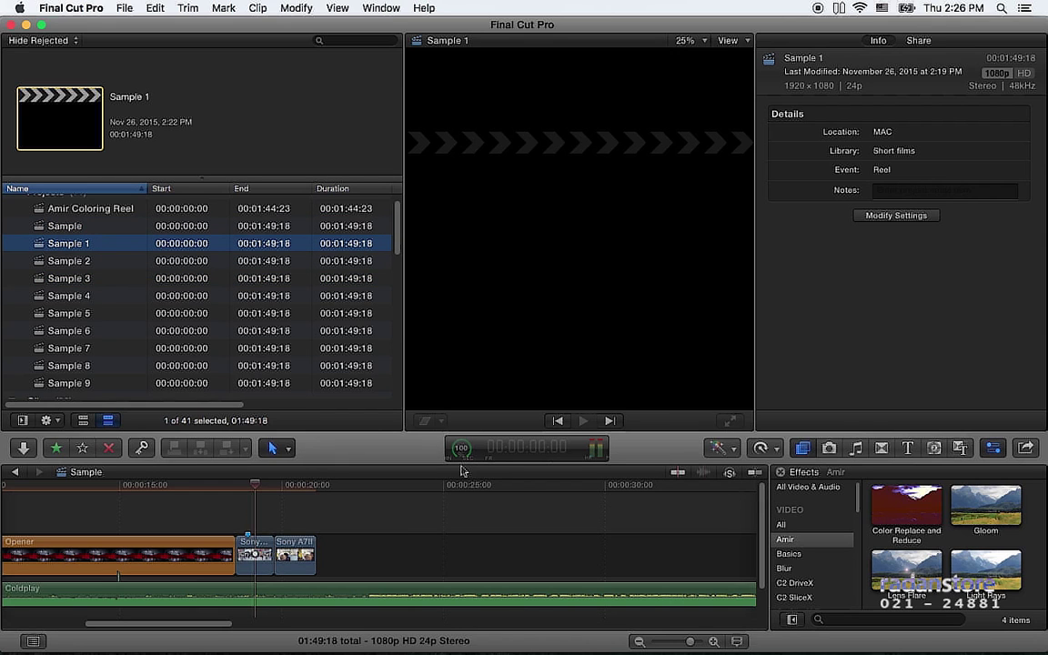
click(78, 224)
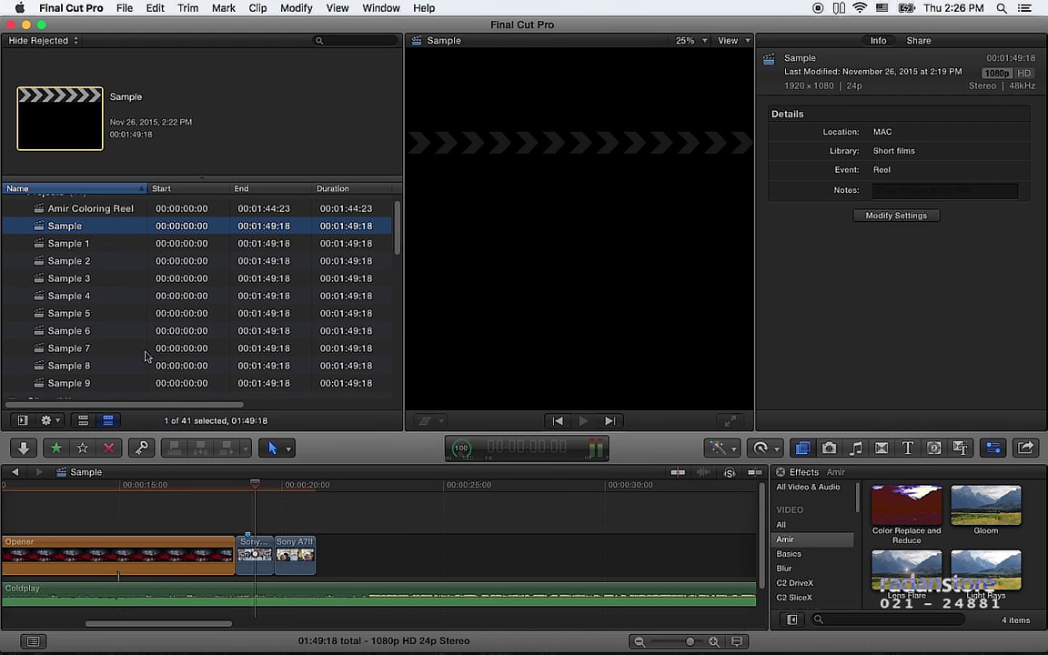
key(super+e)
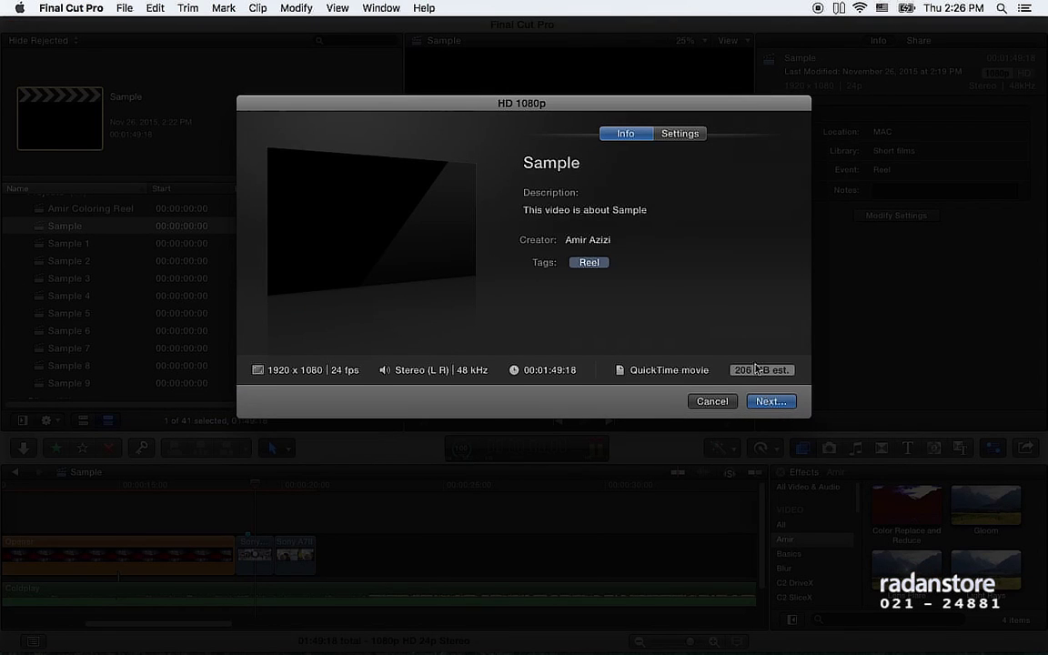
click(682, 134)
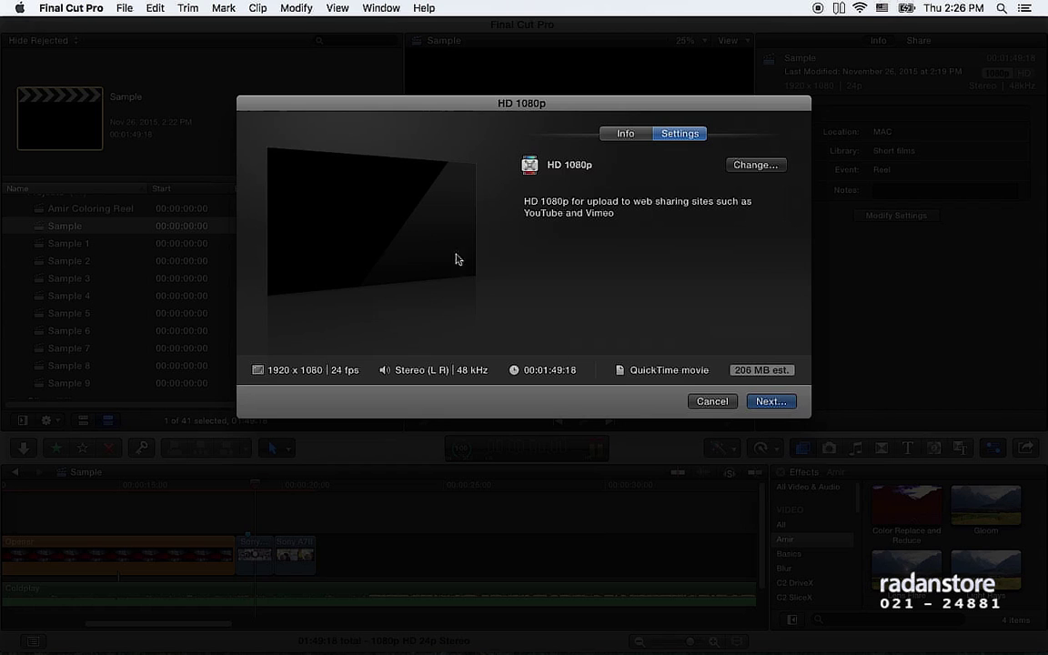
key(Return)
key(Escape)
click(712, 400)
click(109, 329)
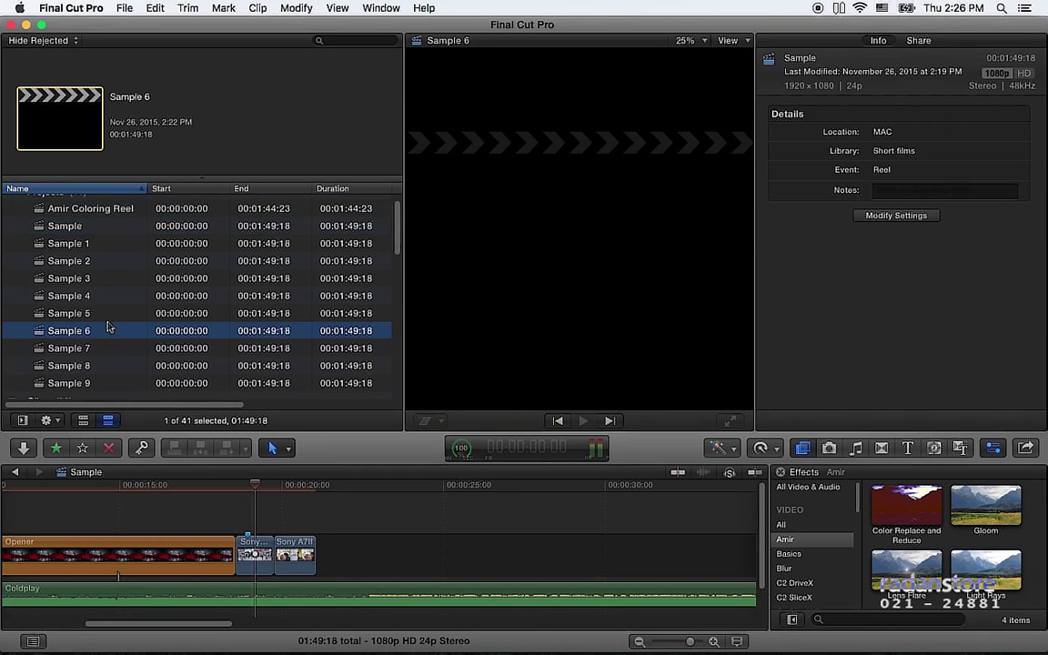
scroll(110, 355, down, 2)
scroll(82, 300, up, 1)
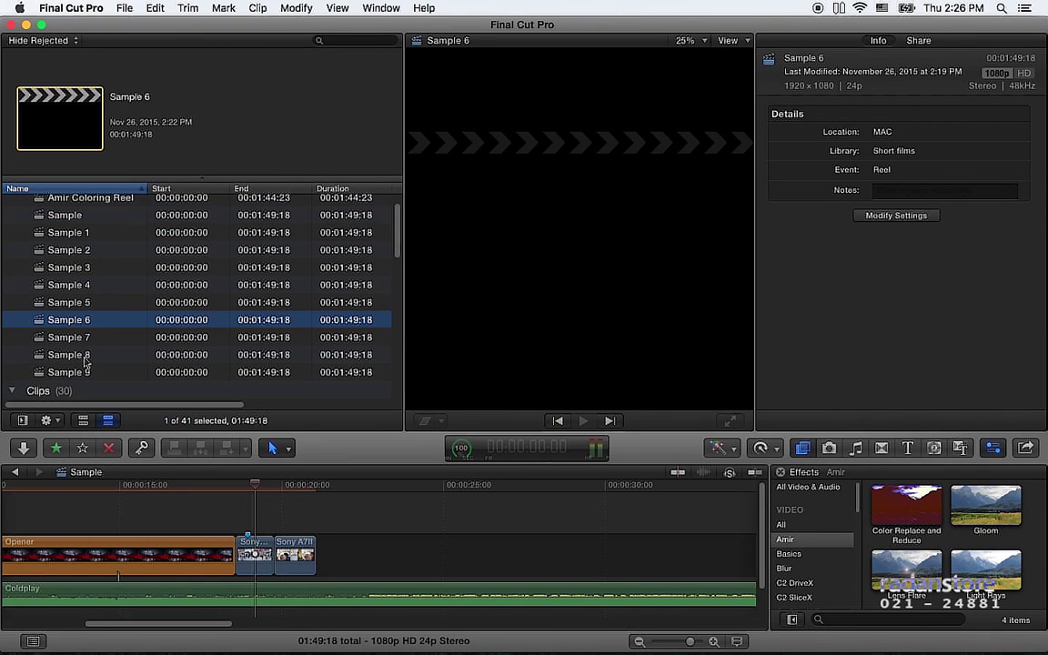
scroll(84, 354, up, 2)
scroll(84, 363, down, 1)
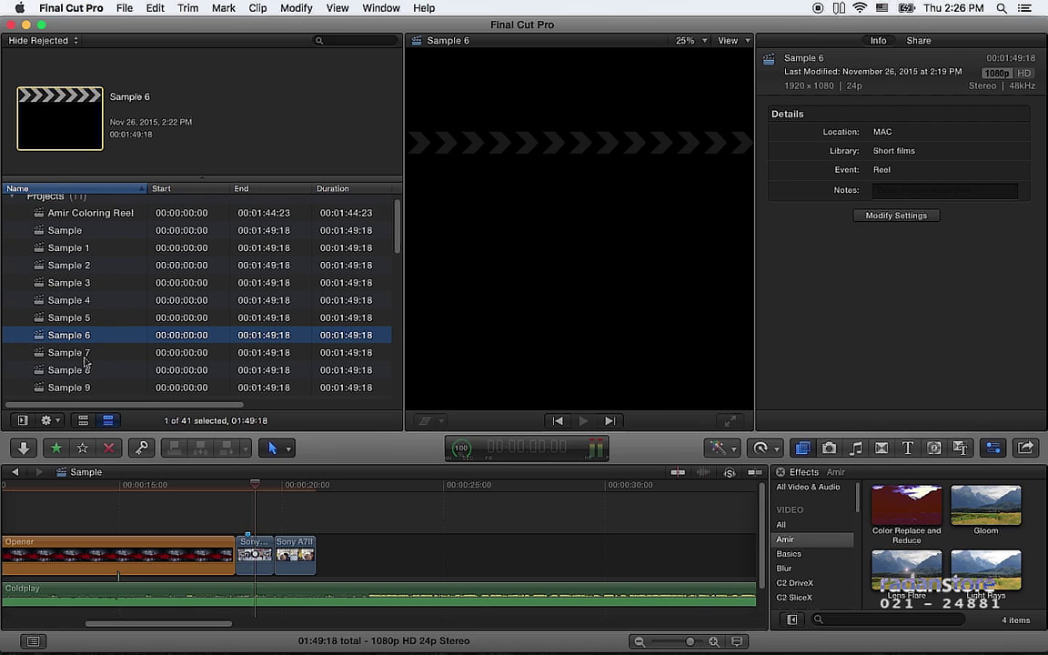
click(83, 357)
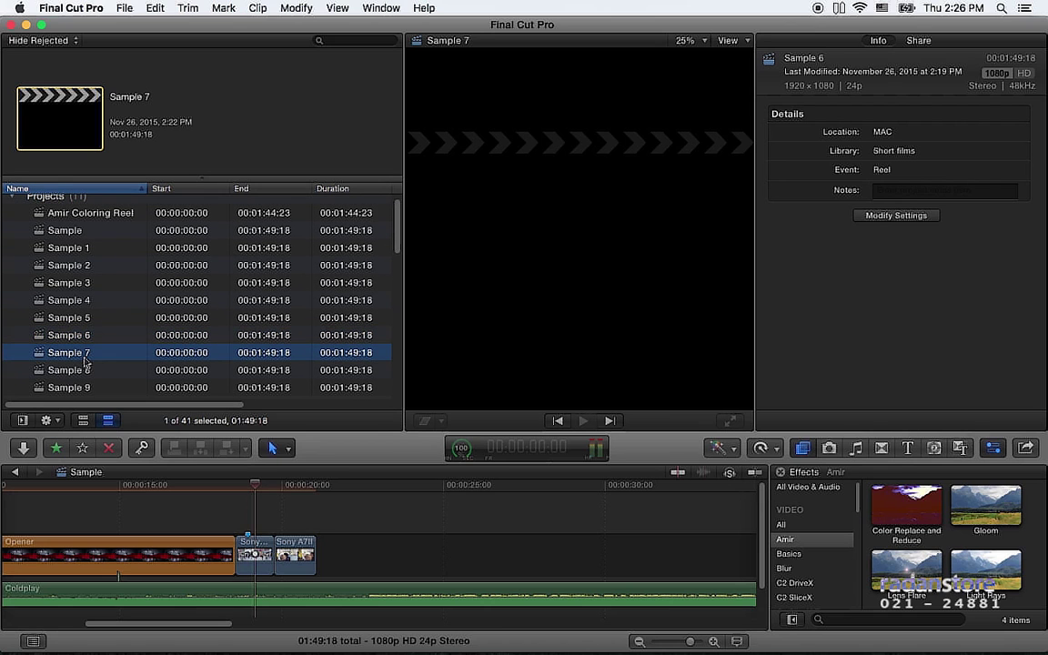
click(74, 251)
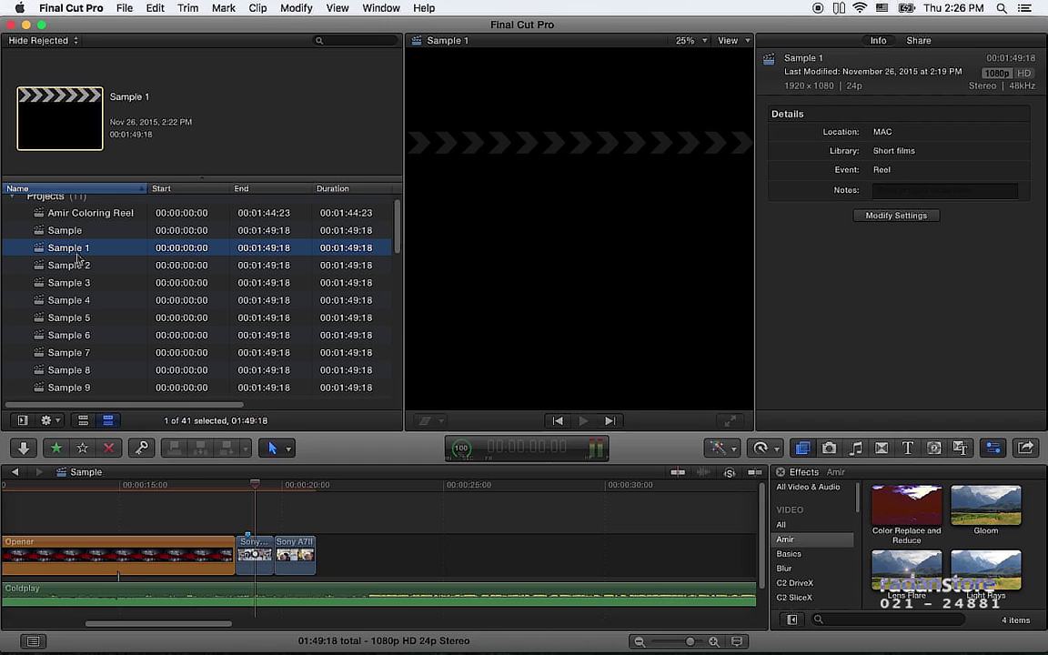
Step: Reopen Destinations and drag a Bundle into the list below HD 1080p
click(1035, 450)
click(915, 583)
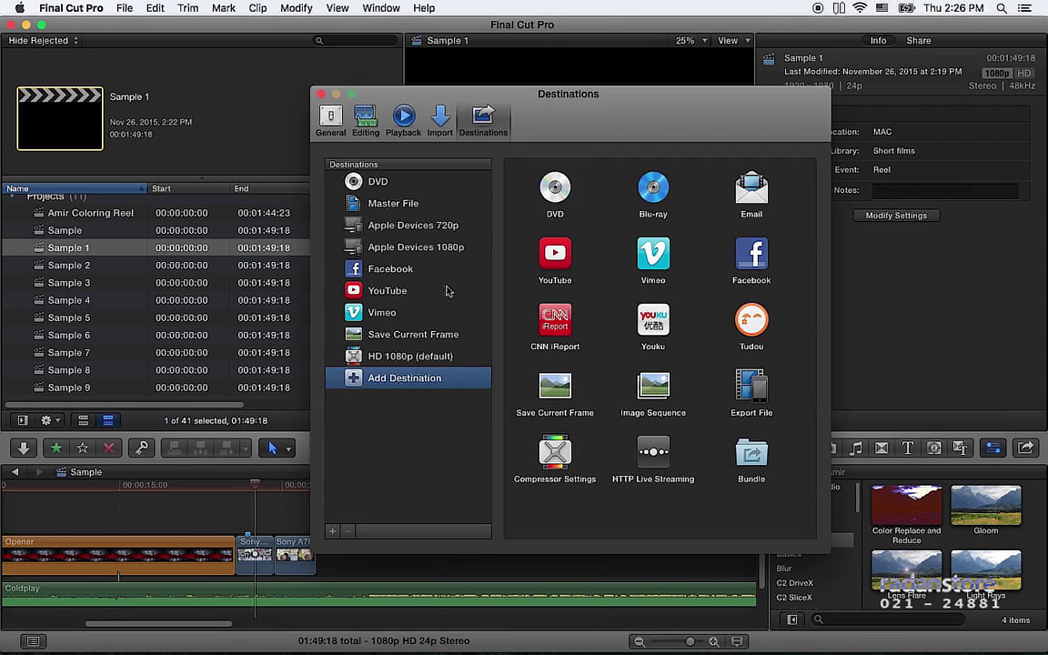
click(414, 357)
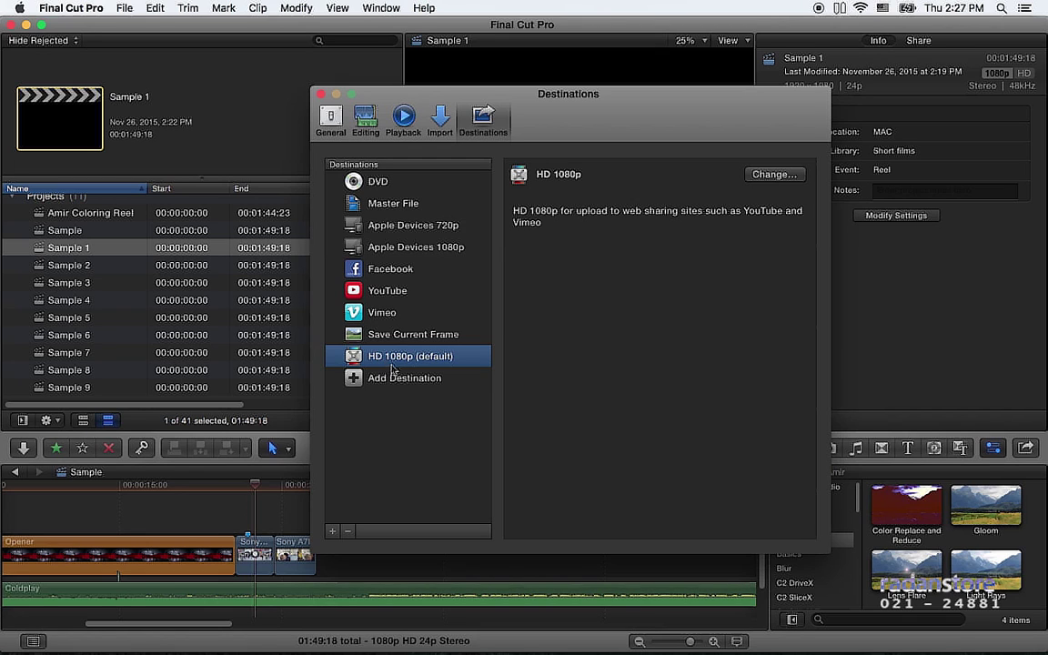
click(402, 381)
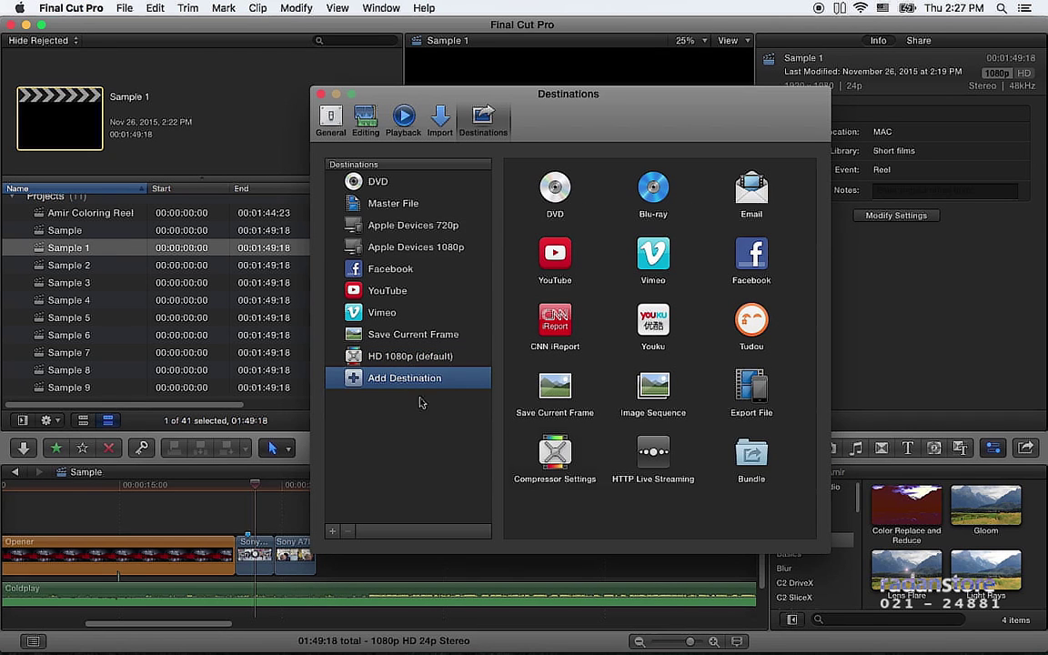
mouse_move(751, 453)
mouse_down()
mouse_move(514, 391)
mouse_move(378, 386)
mouse_up()
Step: Add the Compressor Video Sharing HD 720p preset as a destination
click(396, 404)
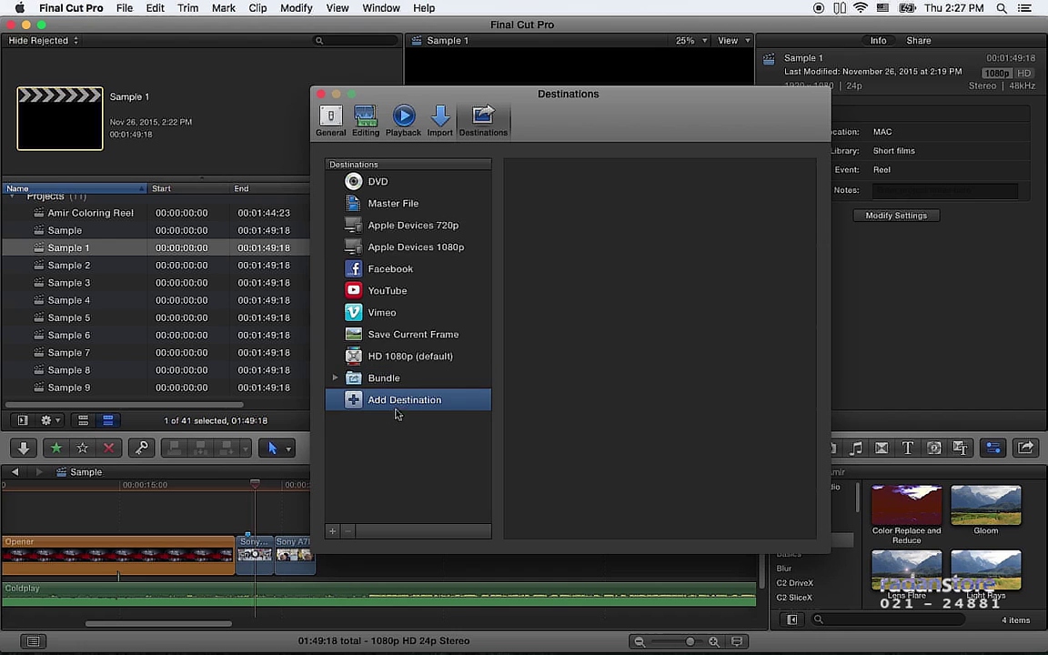
double_click(587, 498)
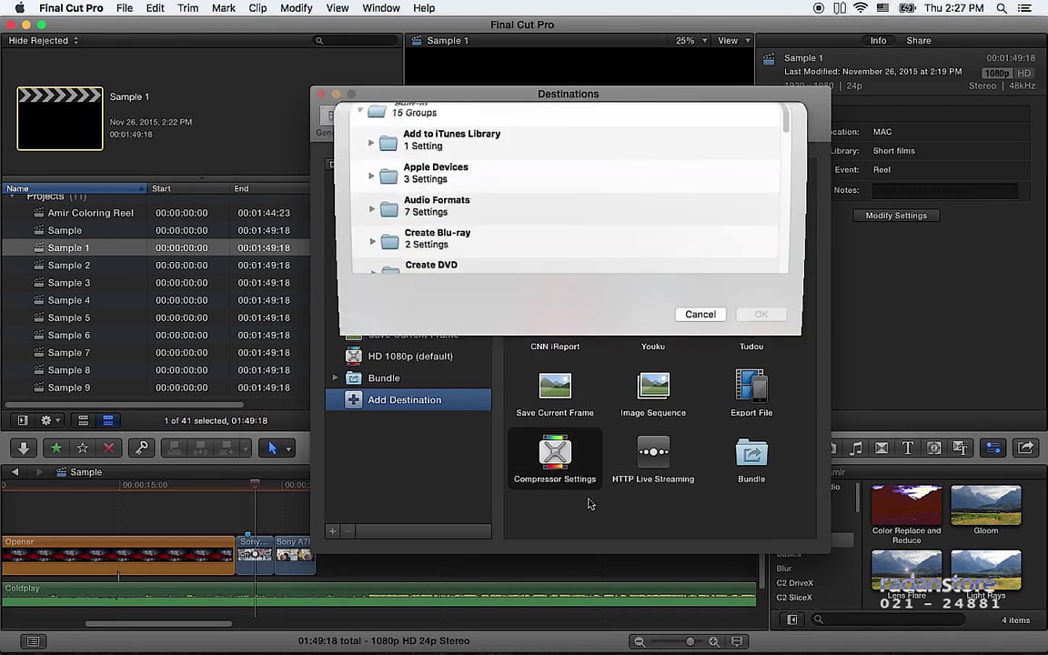
scroll(448, 296, down, 5)
scroll(448, 296, down, 1)
scroll(448, 296, down, 2)
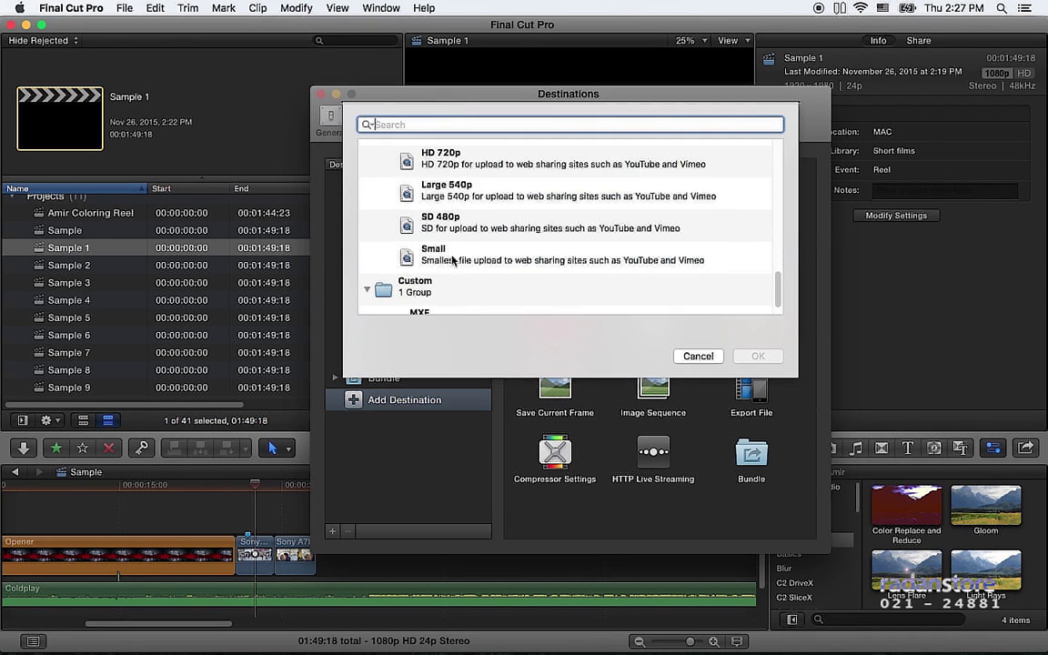
click(414, 162)
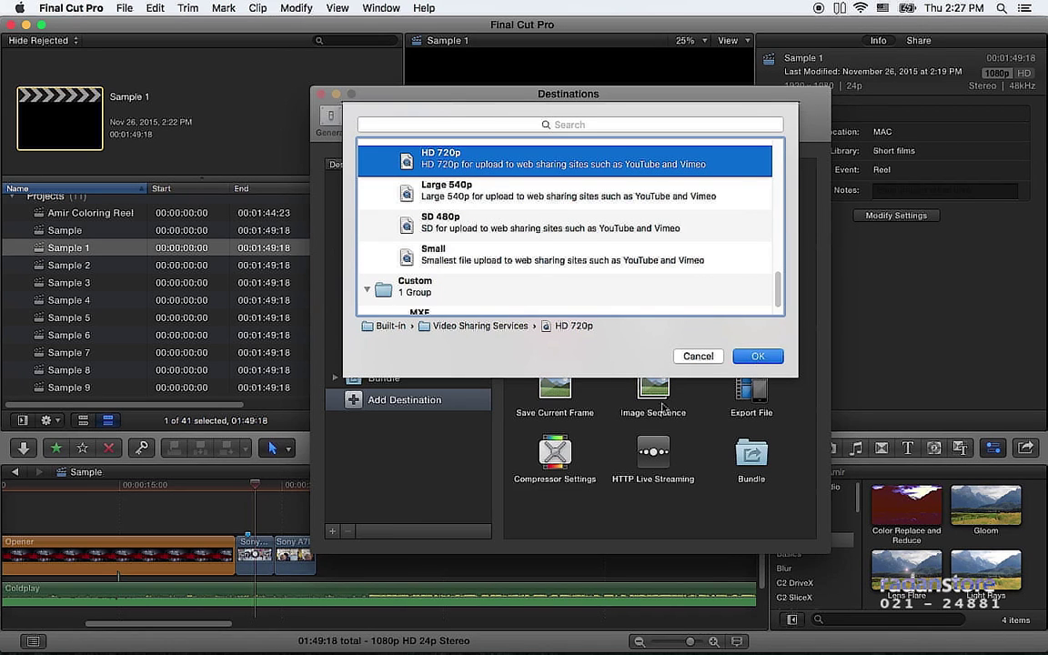
click(755, 356)
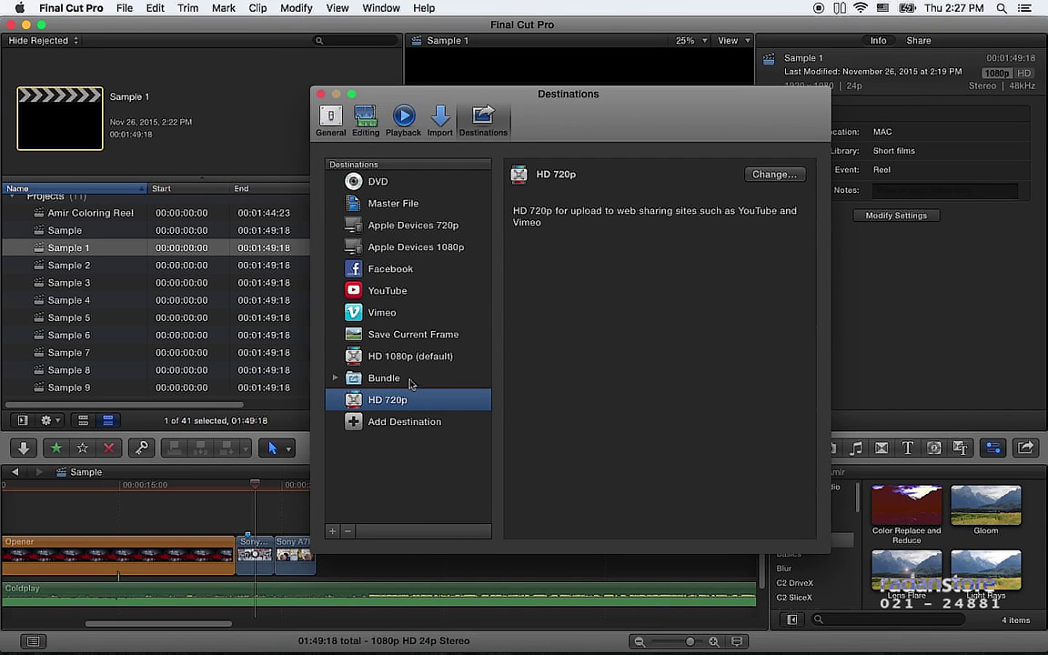
Step: Add the Compressor Video Sharing Large 540p preset as a destination
click(400, 423)
drag(558, 458, 485, 271)
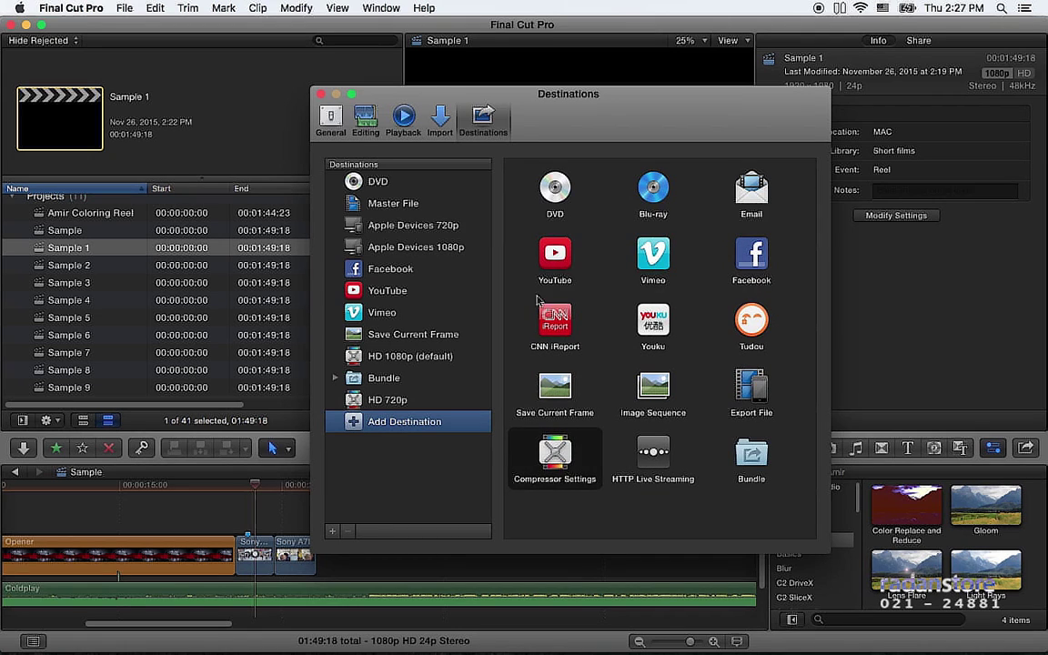
scroll(485, 293, down, 5)
click(484, 292)
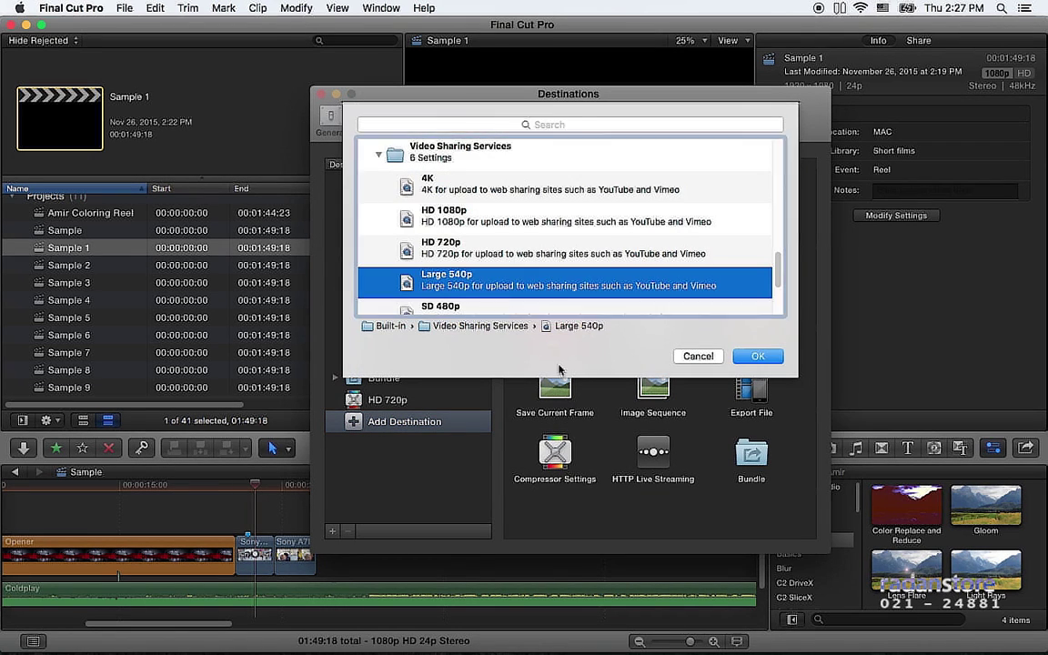
key(Return)
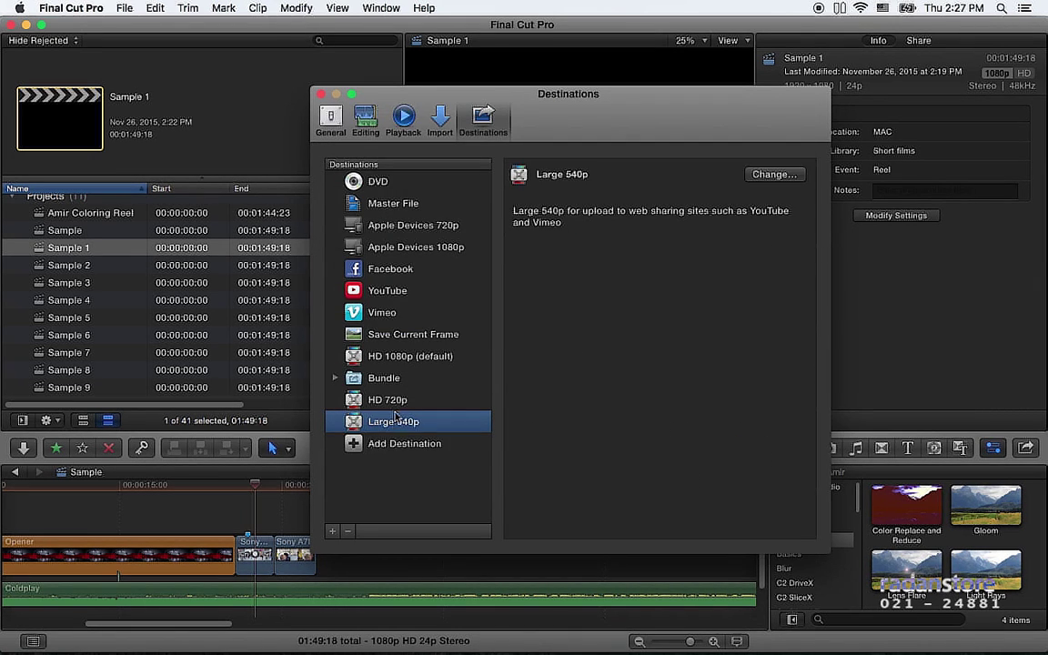
Step: Move HD 720p, Large 540p and HD 1080p into the Bundle
drag(439, 397, 364, 378)
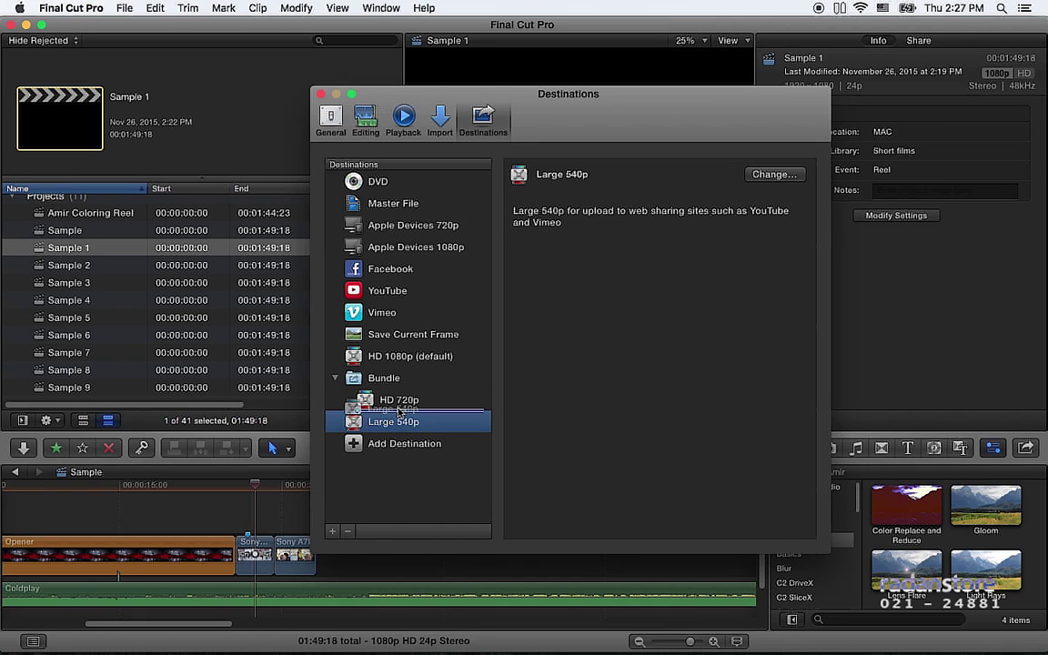
drag(400, 424, 387, 375)
click(396, 362)
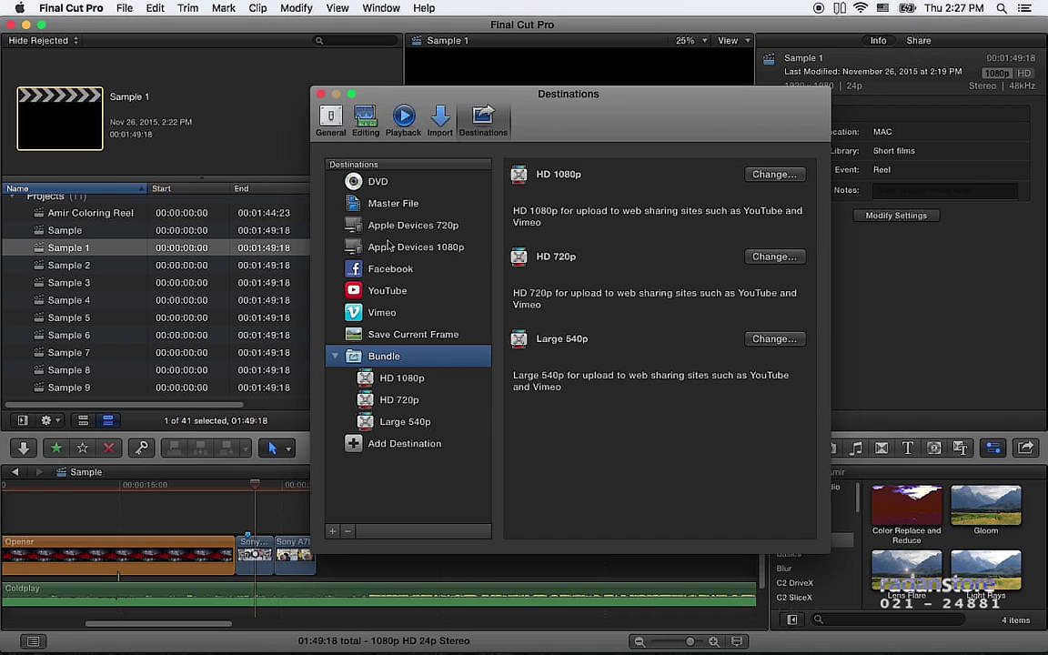
Step: Make the Bundle the default destination and close the preferences
right_click(416, 359)
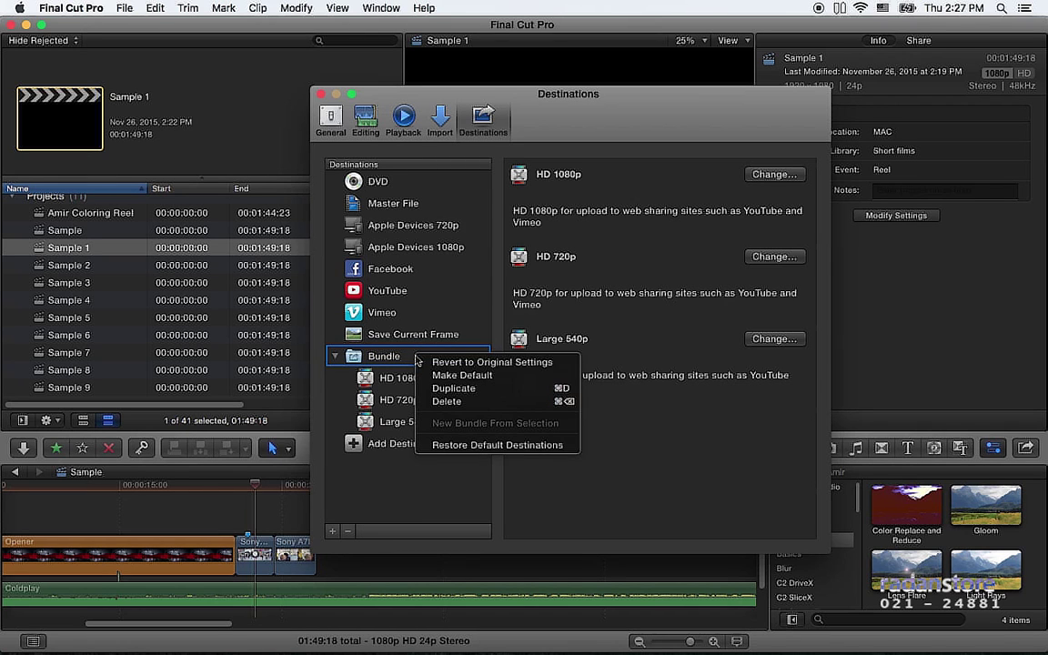
click(455, 375)
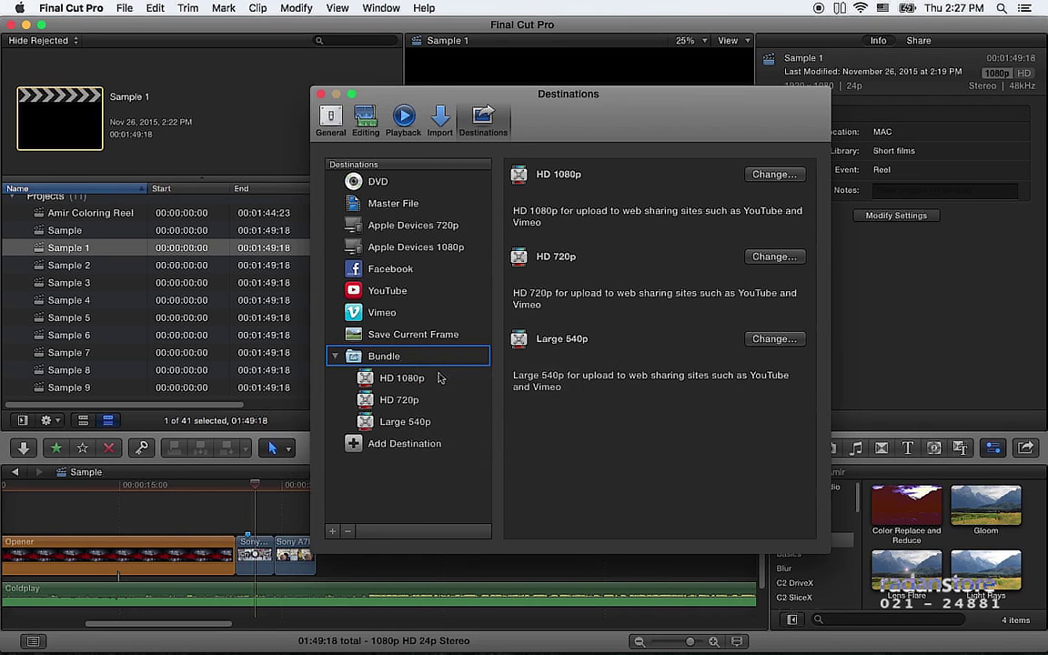
click(321, 94)
click(73, 265)
click(124, 7)
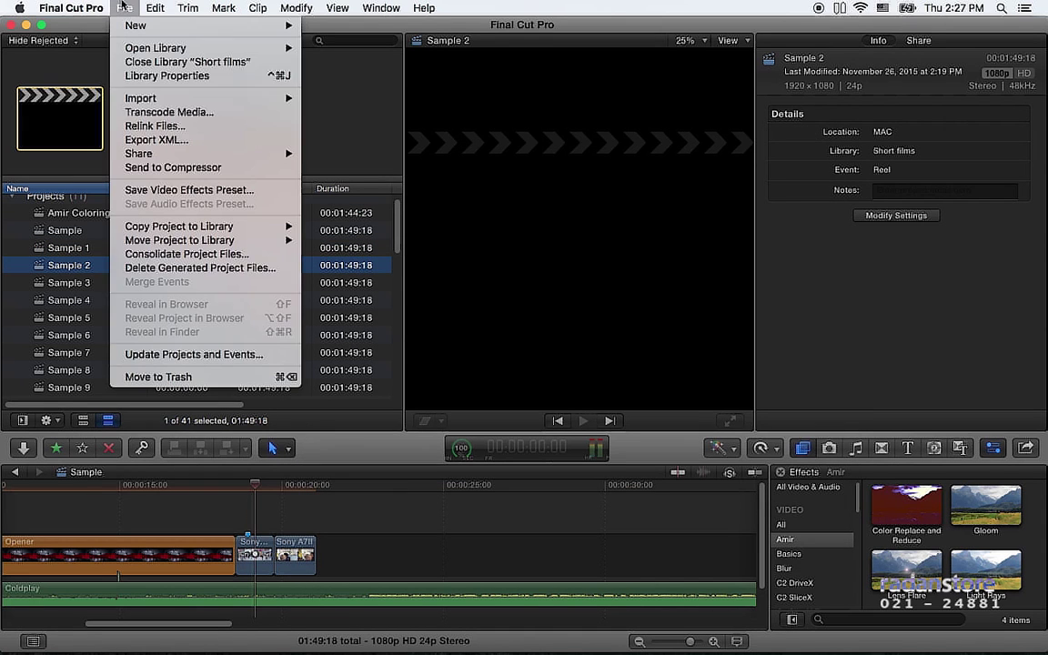
mouse_move(298, 162)
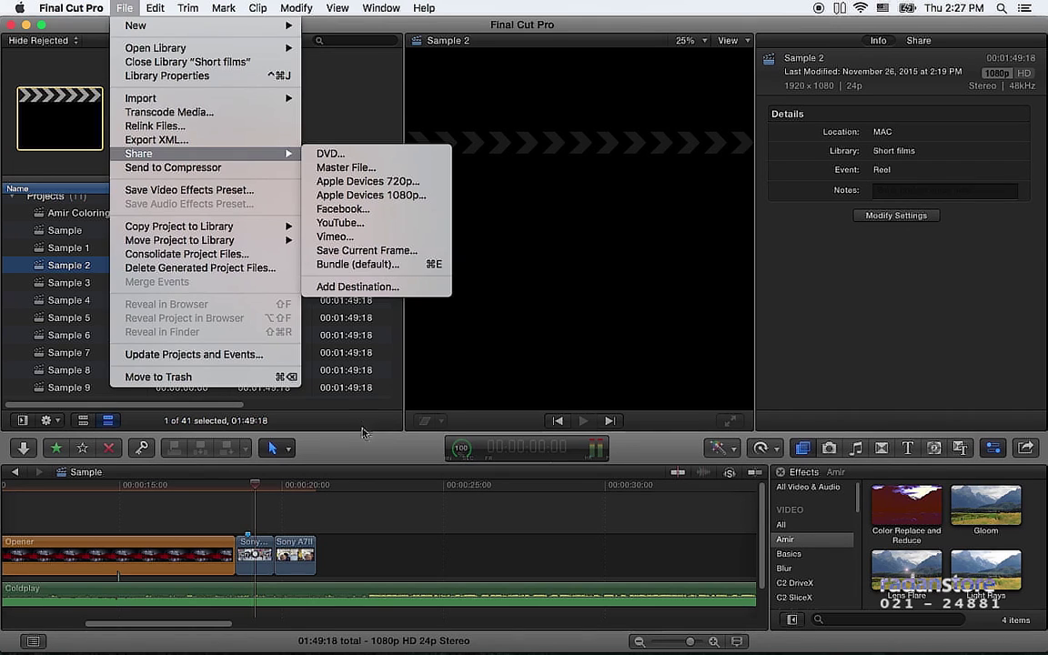
key(Escape)
key(cmd+e)
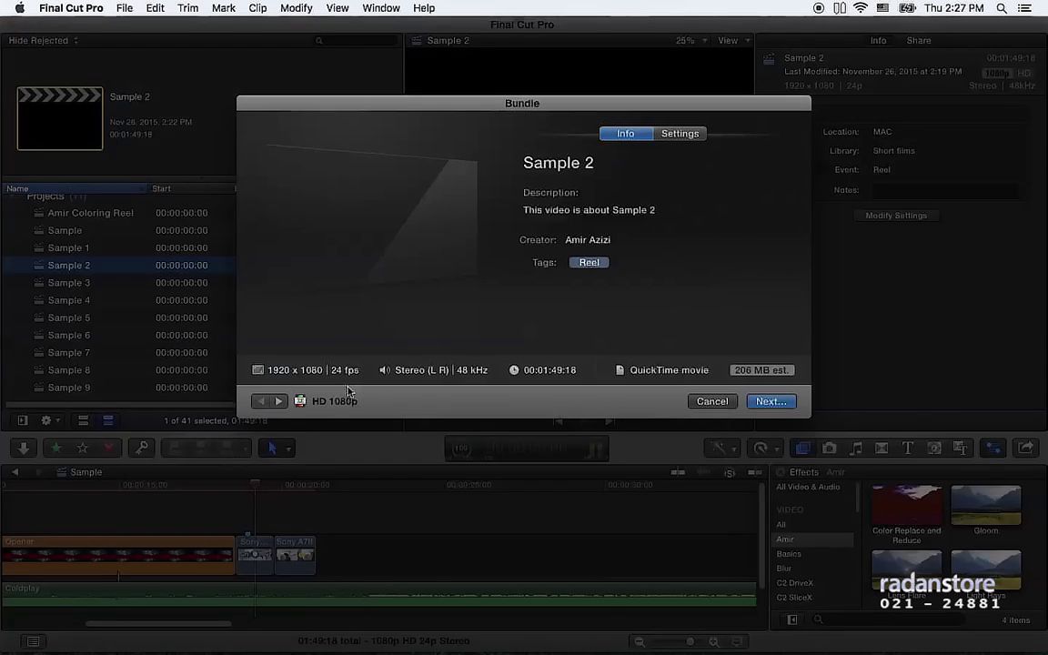
click(677, 134)
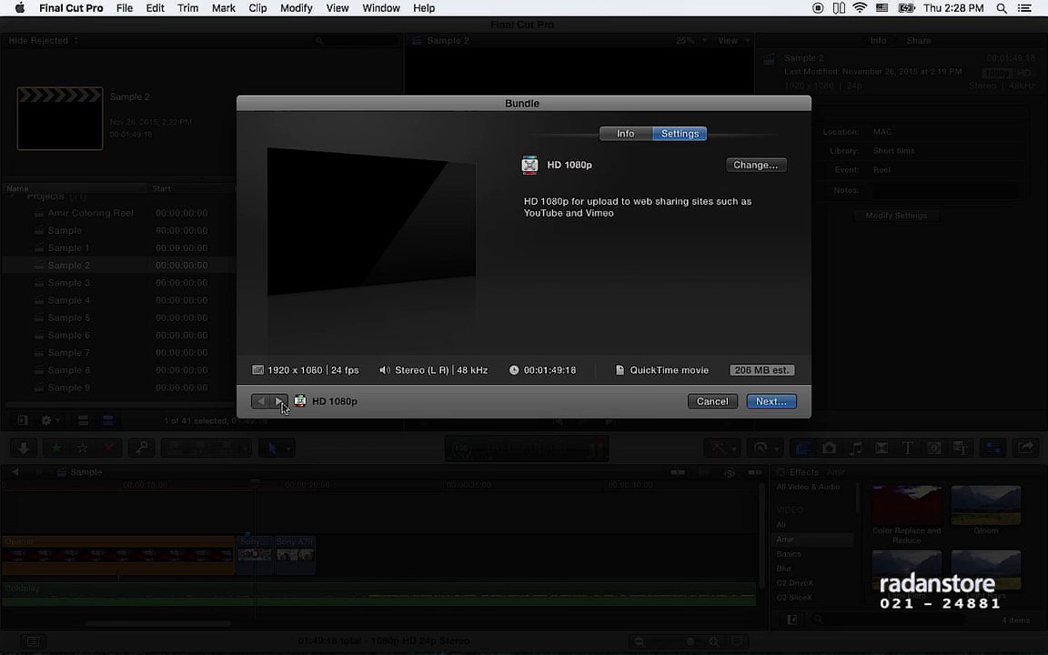
click(280, 403)
click(281, 403)
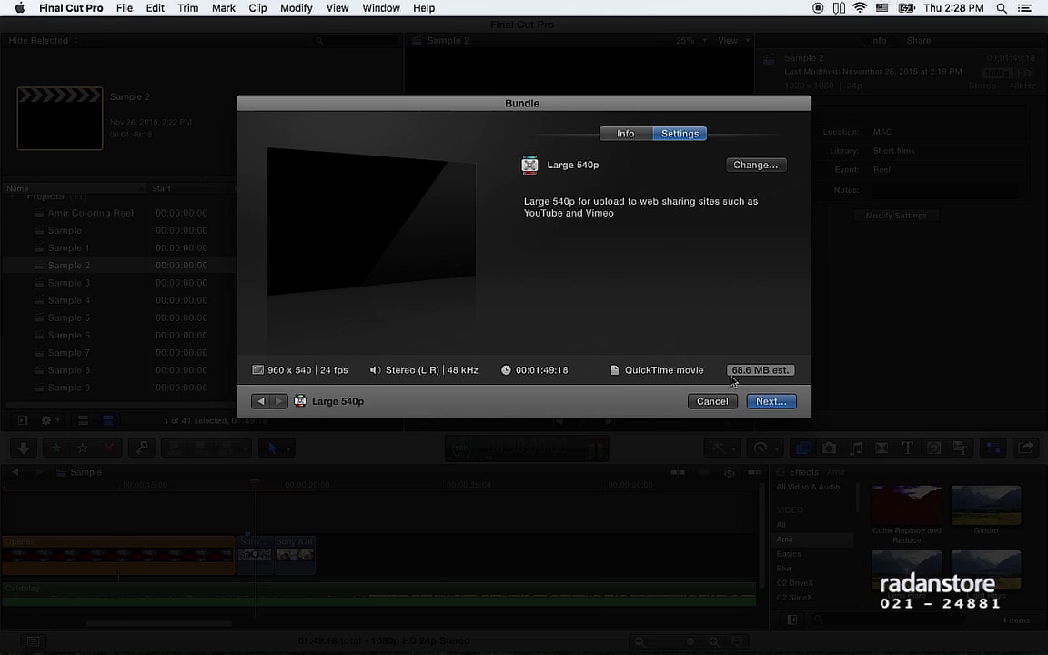
click(261, 404)
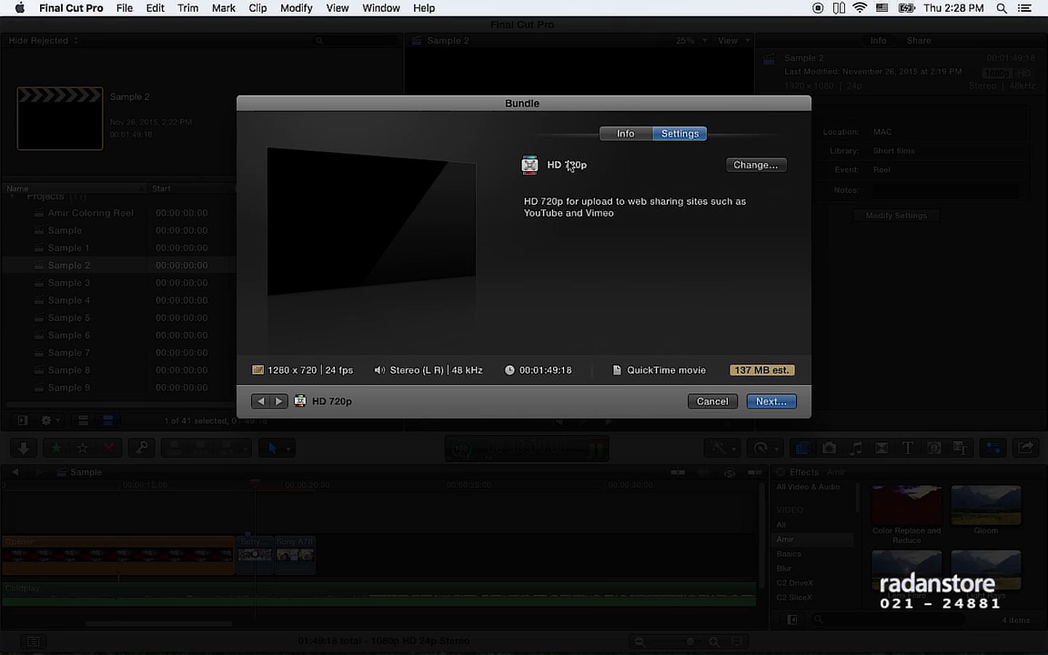
click(278, 401)
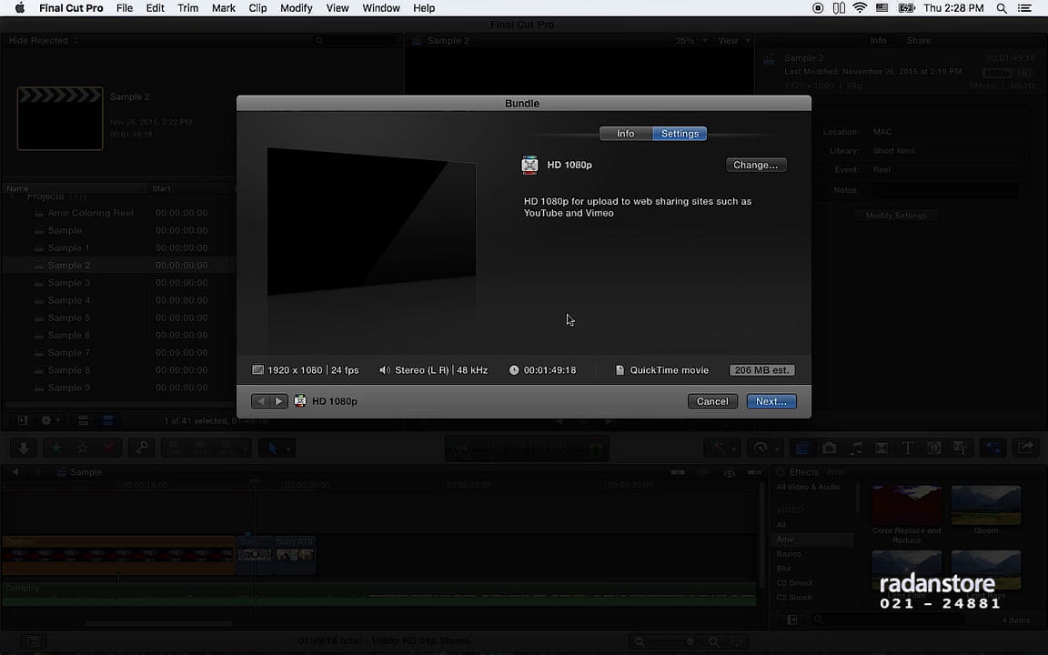
click(712, 401)
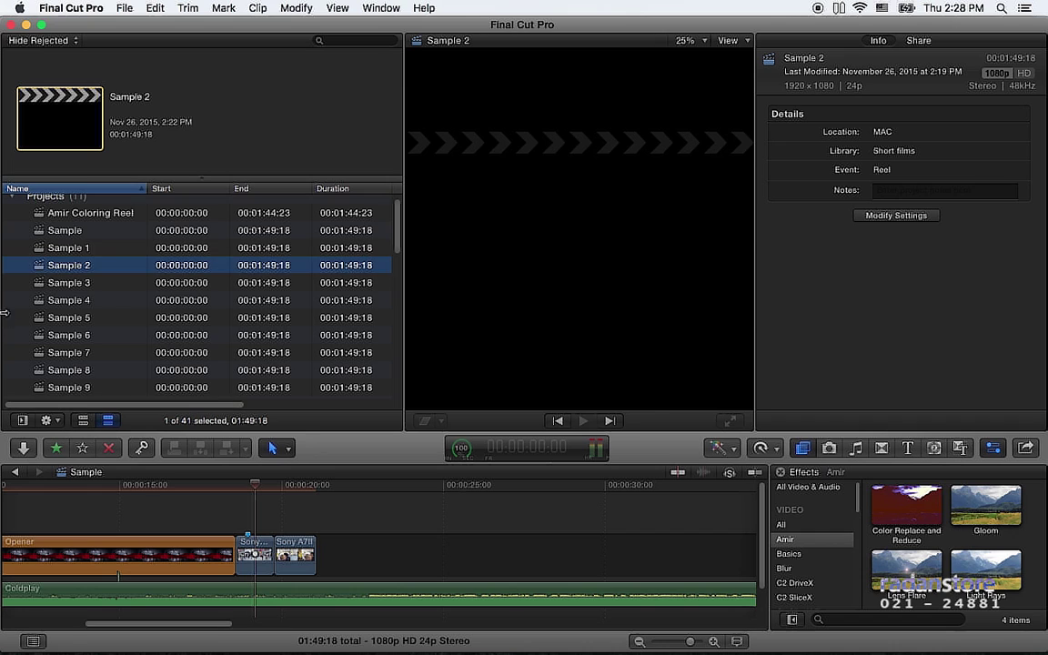
Step: Step through the Sample projects to Sample 5 and open its share options
click(91, 229)
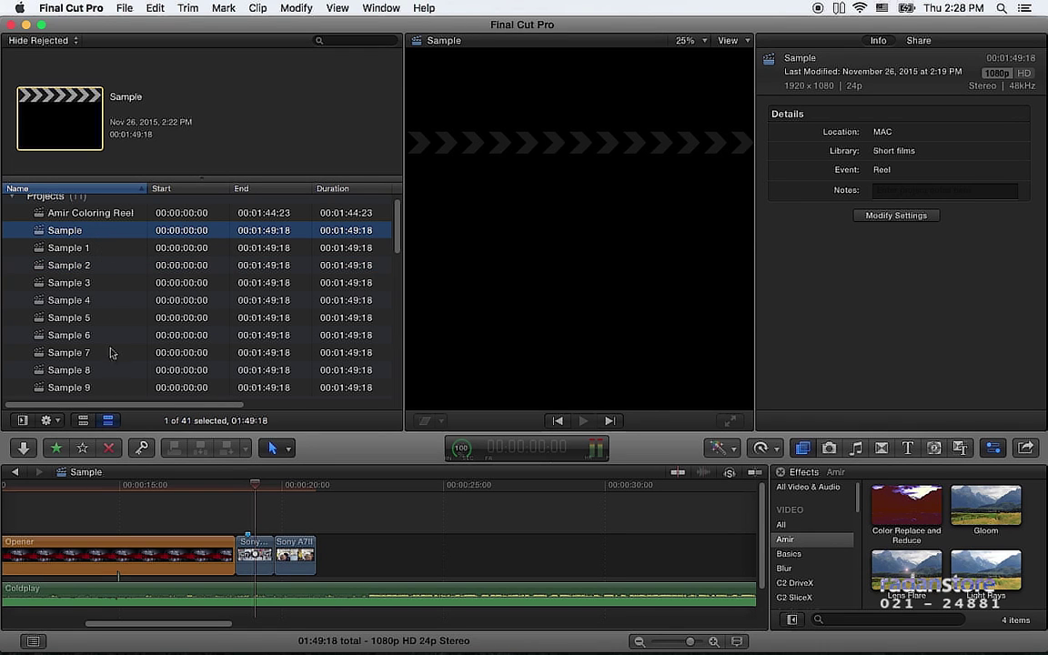
click(88, 248)
click(92, 268)
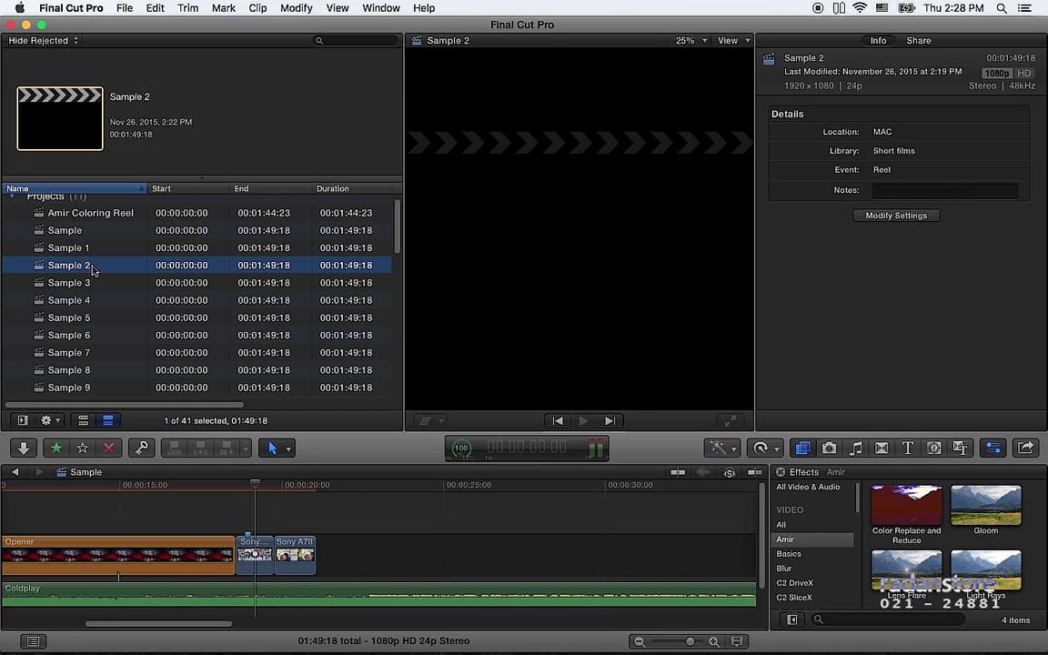
scroll(82, 257, down, 1)
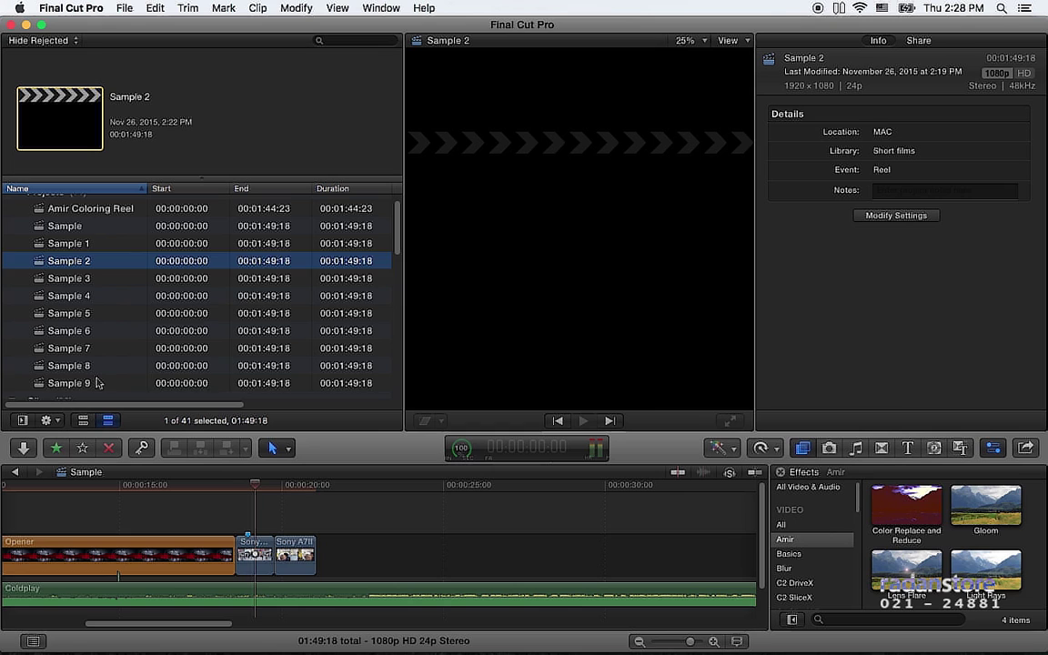
click(98, 384)
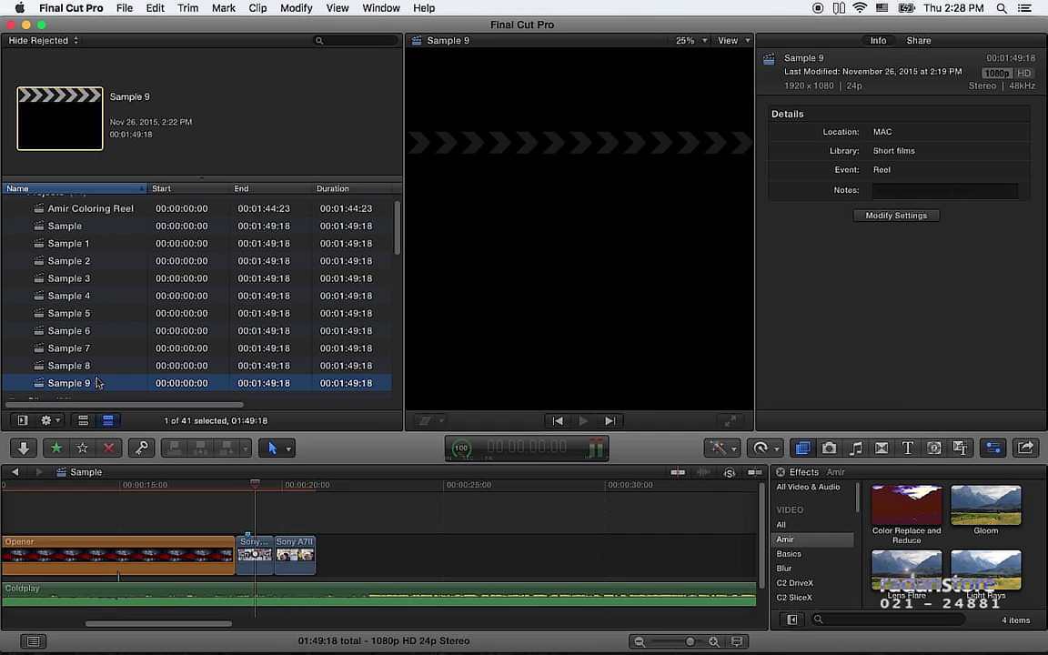
click(104, 315)
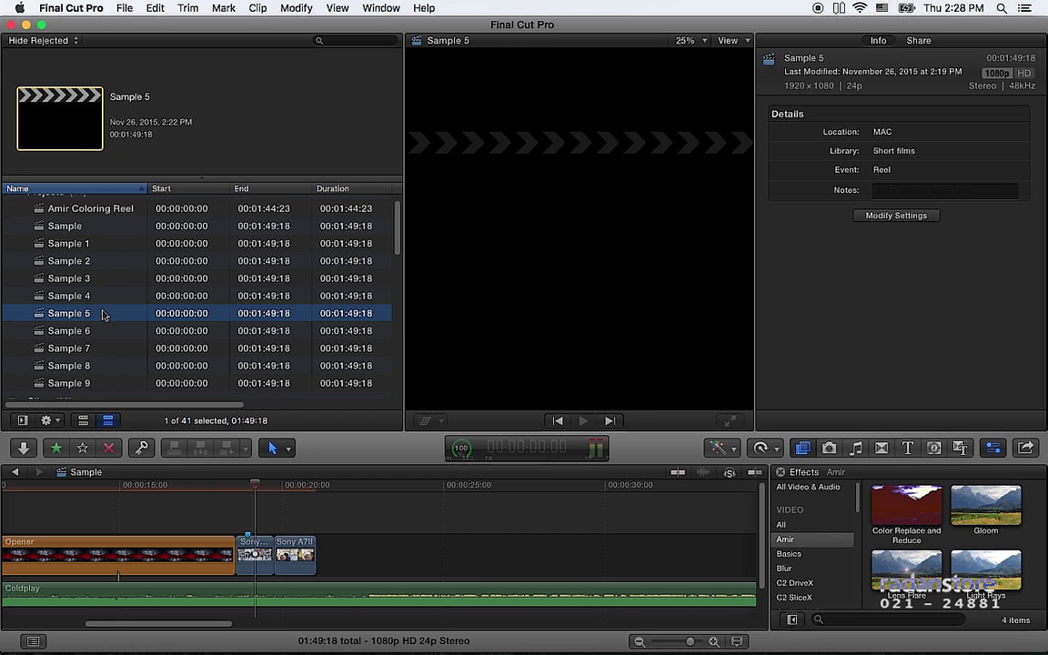
click(1025, 447)
Step: Open the Destinations preferences, view the Bundle's three presets, and check the File menu
click(946, 586)
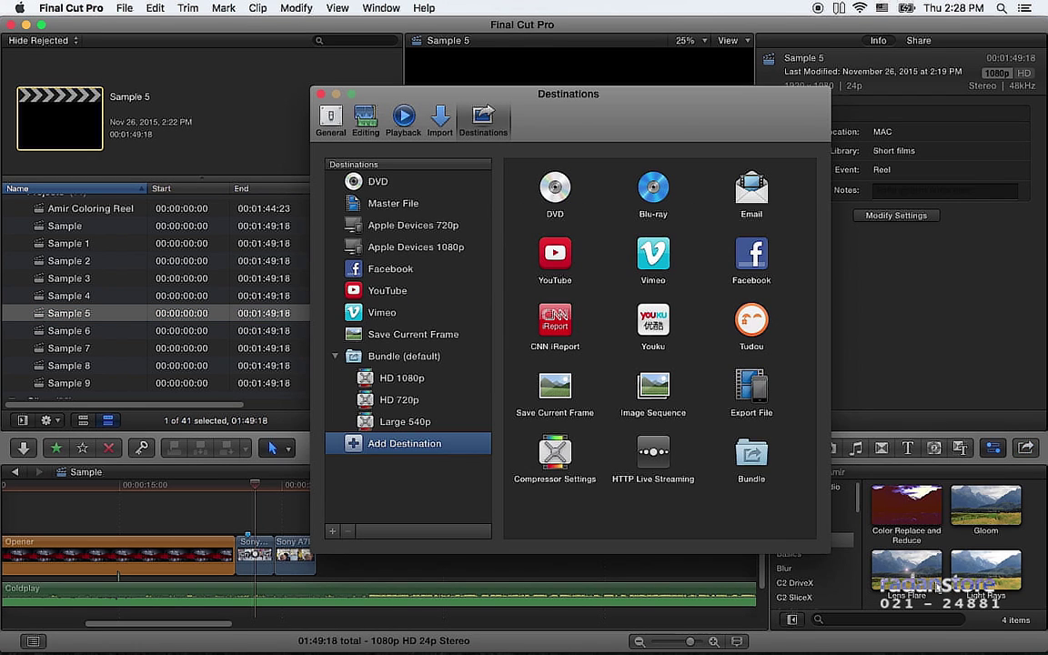
click(401, 359)
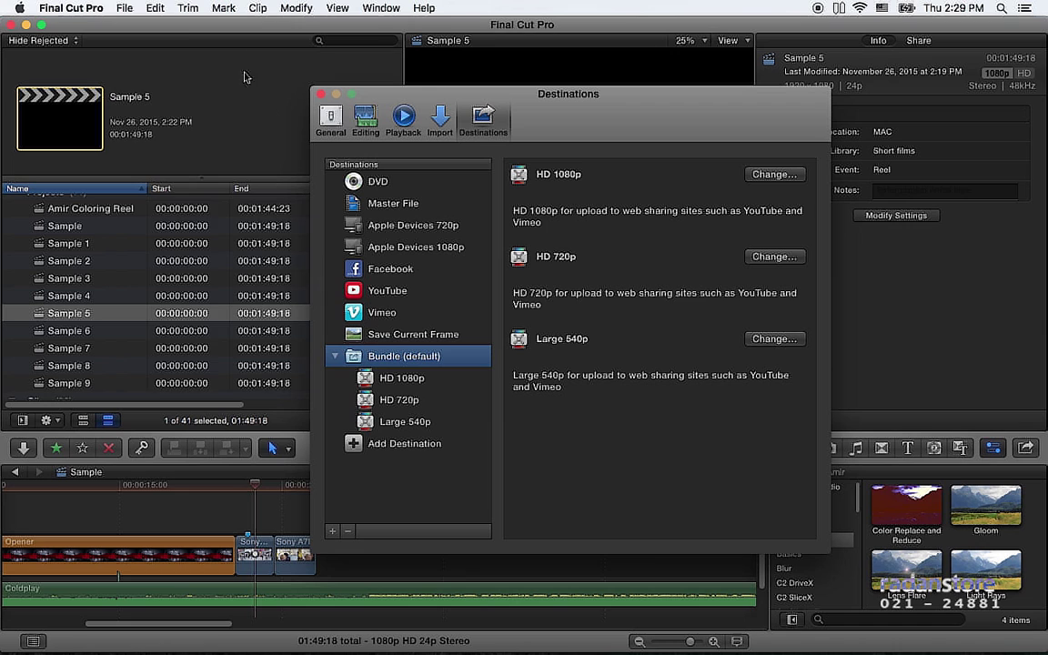
click(122, 8)
mouse_move(181, 159)
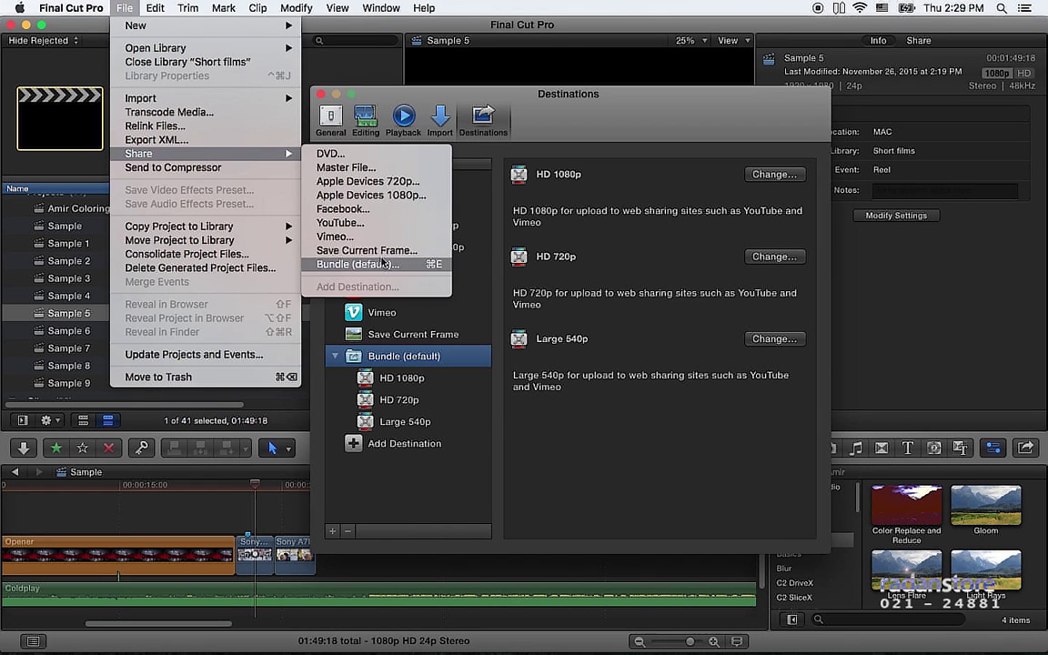
Step: Set Master File as the default destination in the Destinations list
click(401, 168)
click(418, 208)
right_click(421, 210)
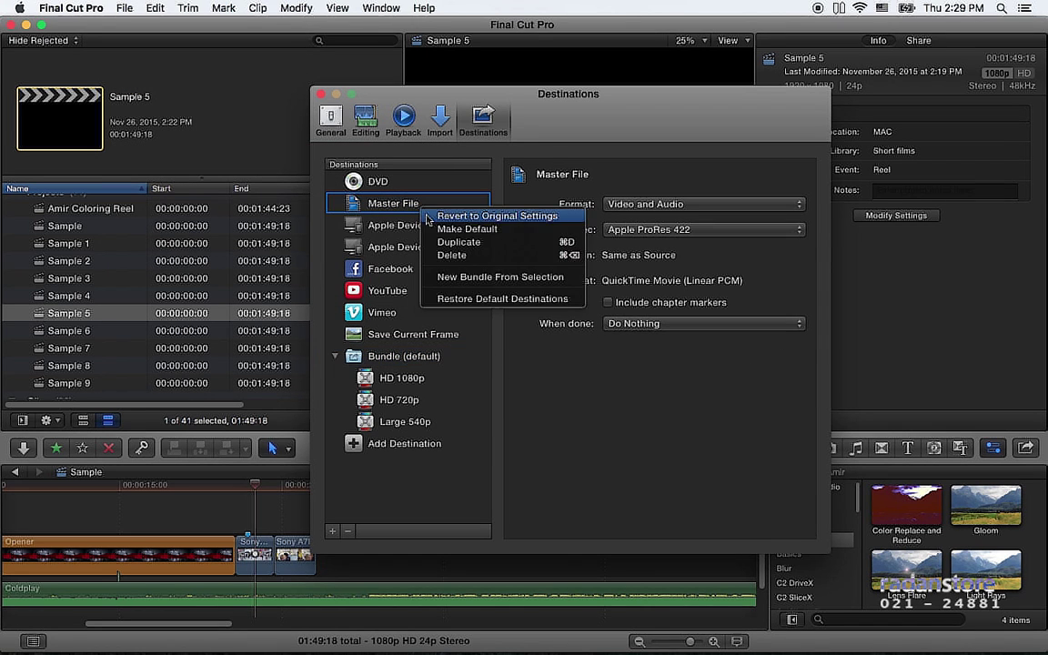
click(454, 228)
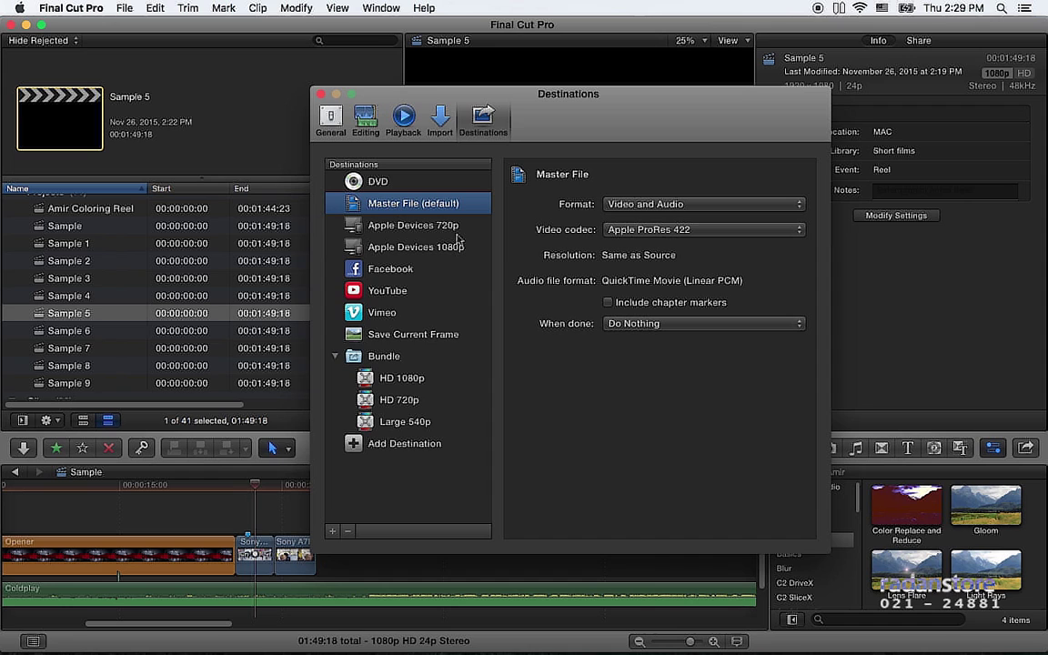